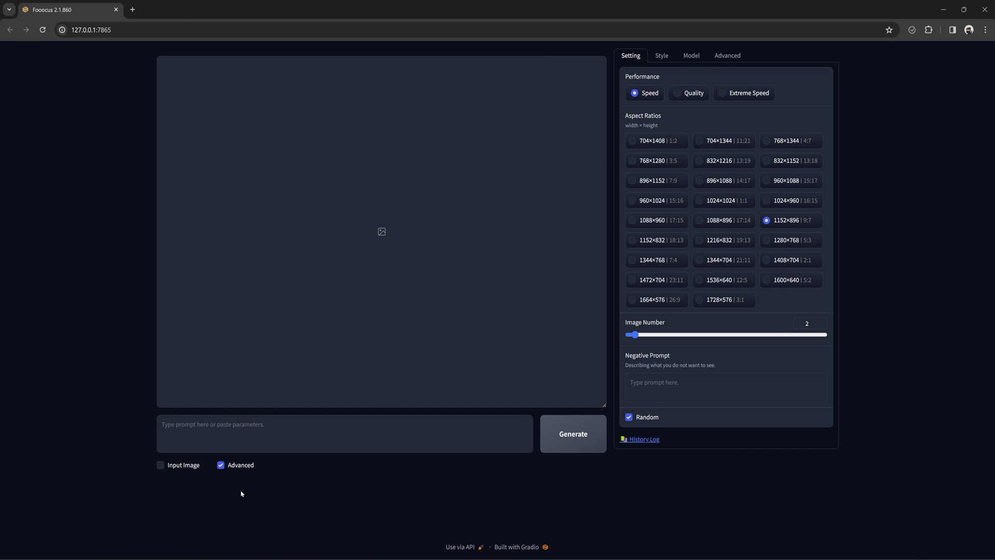
Turn off Random seed so generation uses a fixed seed of 0 at 768×1344.
click(629, 418)
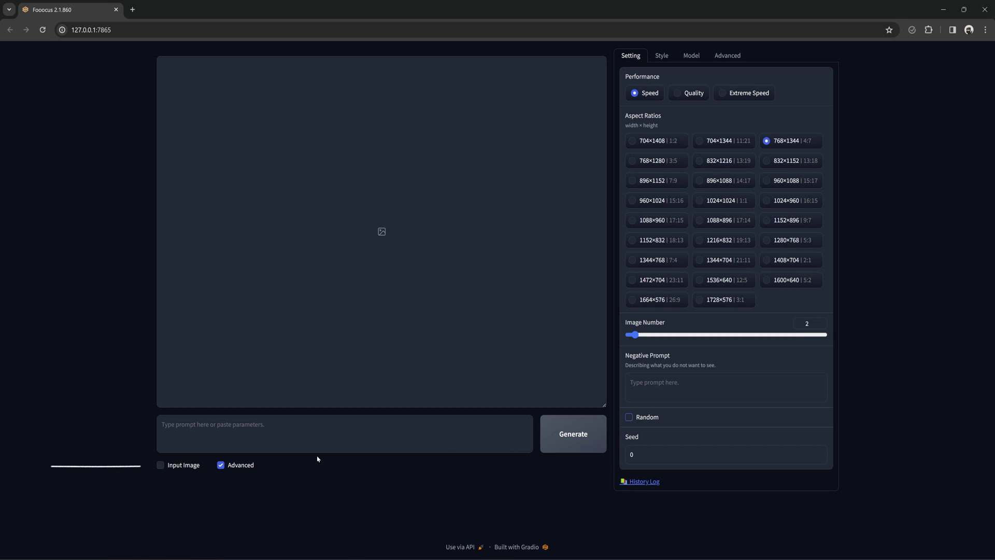
Load the crowned red-haired woman's portrait 2023-12-29_22-12-20_8007.png into Inpaint or Outpaint.
click(161, 465)
scroll(161, 466, down, 2)
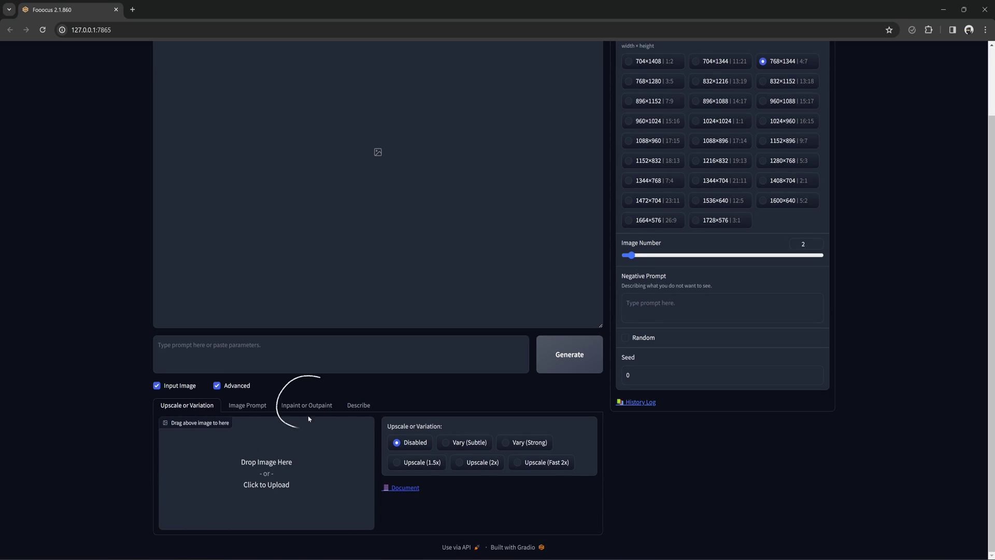
click(314, 409)
scroll(314, 410, down, 3)
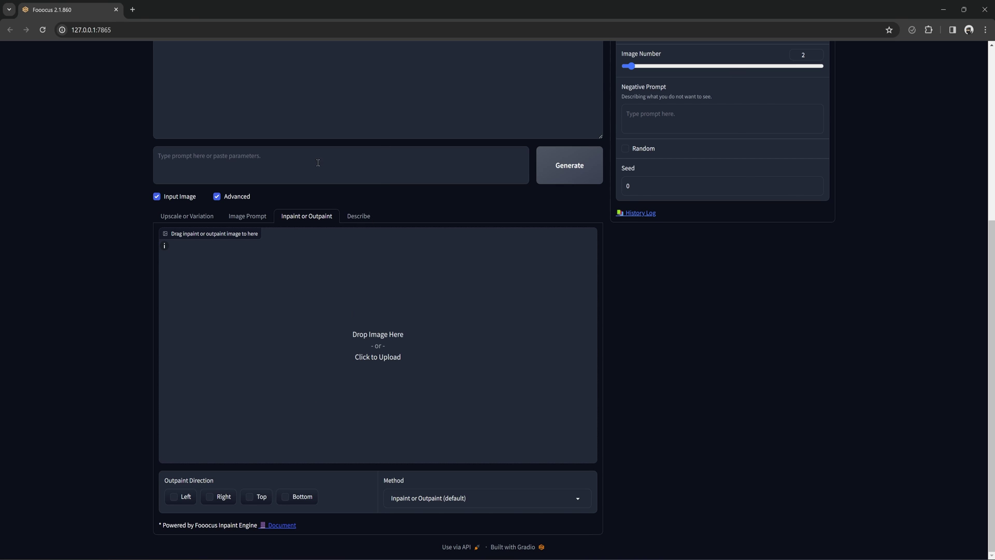
click(355, 333)
click(270, 96)
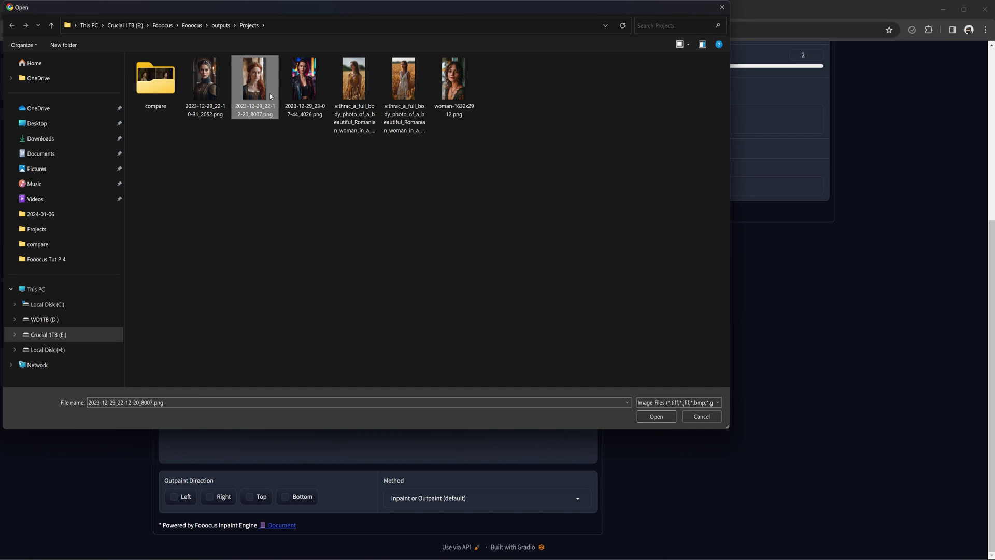
click(656, 416)
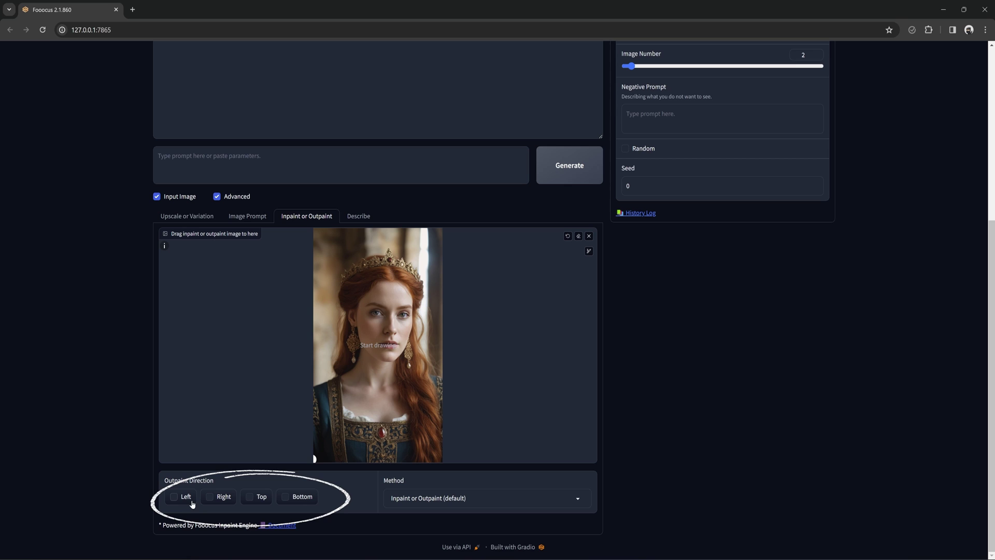
Enable outpainting in the Left, Right, Top and Bottom directions.
click(175, 498)
click(209, 497)
click(248, 498)
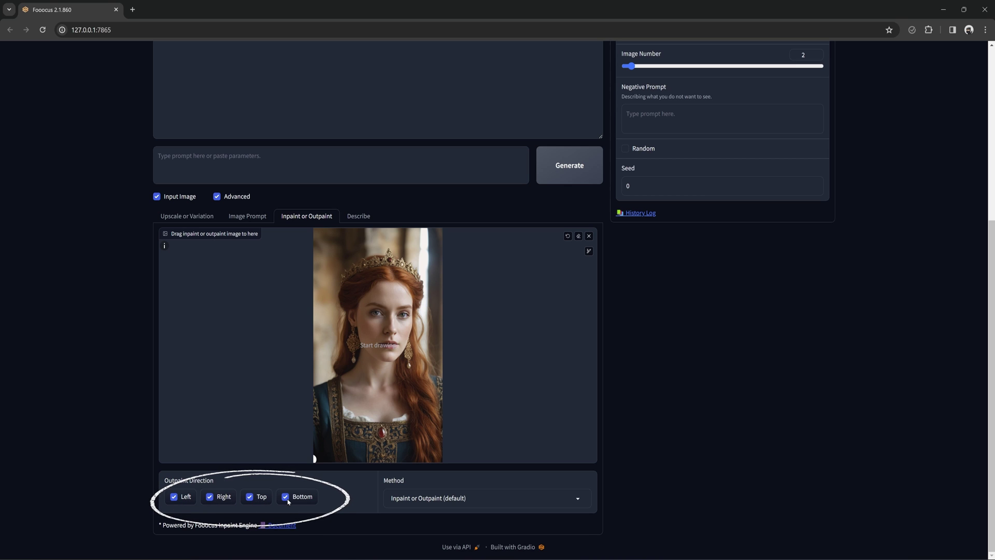
click(286, 498)
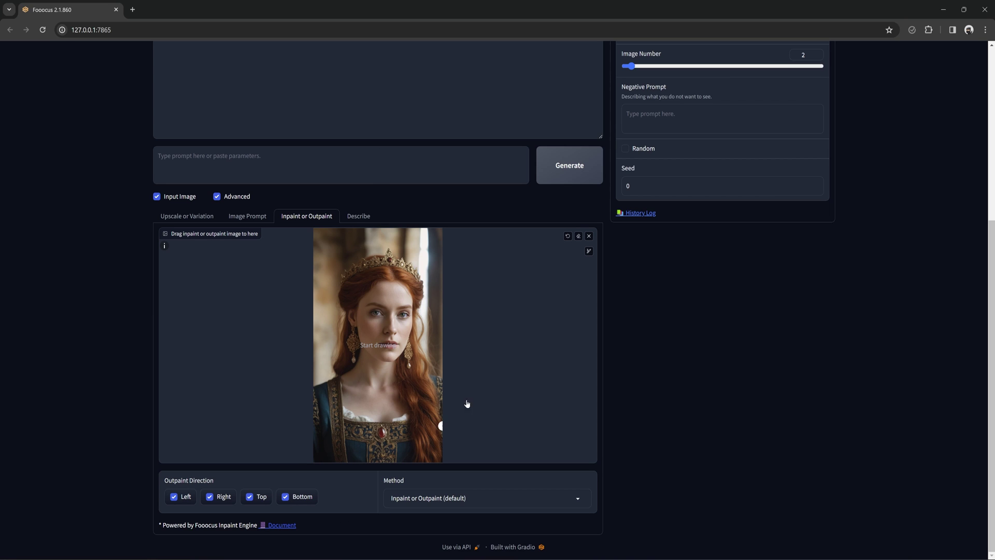
Mask the chin and neck, then generate 'a woman with a large jeweled necklace, standing in a throne room'.
click(588, 251)
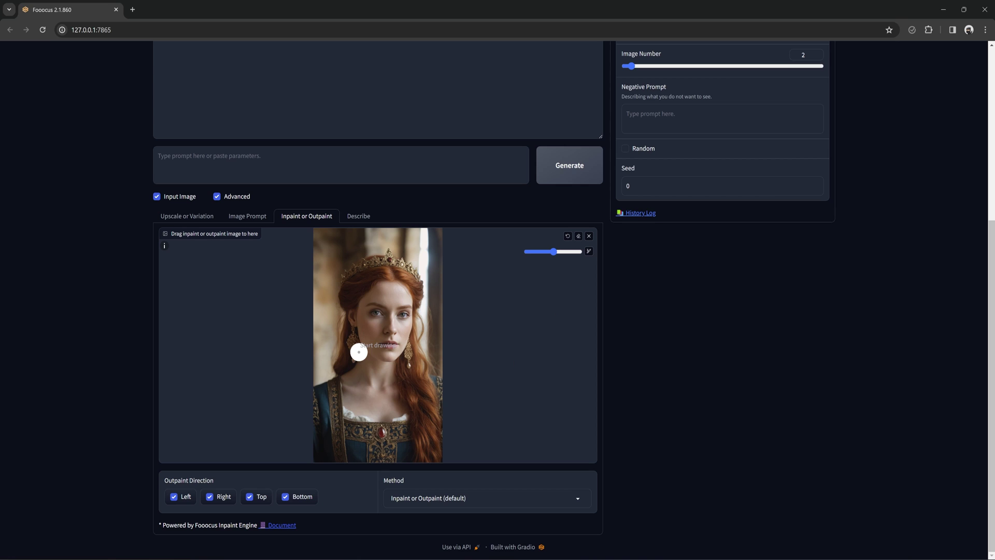
mouse_move(357, 356)
mouse_down()
mouse_move(389, 357)
mouse_move(372, 364)
mouse_move(394, 383)
mouse_move(350, 381)
mouse_move(382, 394)
mouse_move(391, 378)
mouse_up()
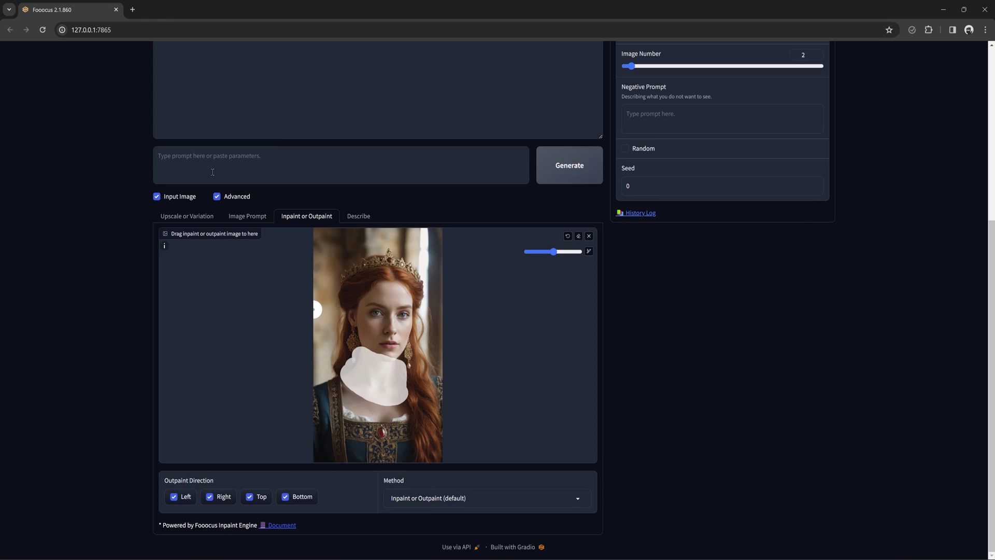
click(213, 172)
text(a woman with a large jeweled necklace, standing in a throne room)
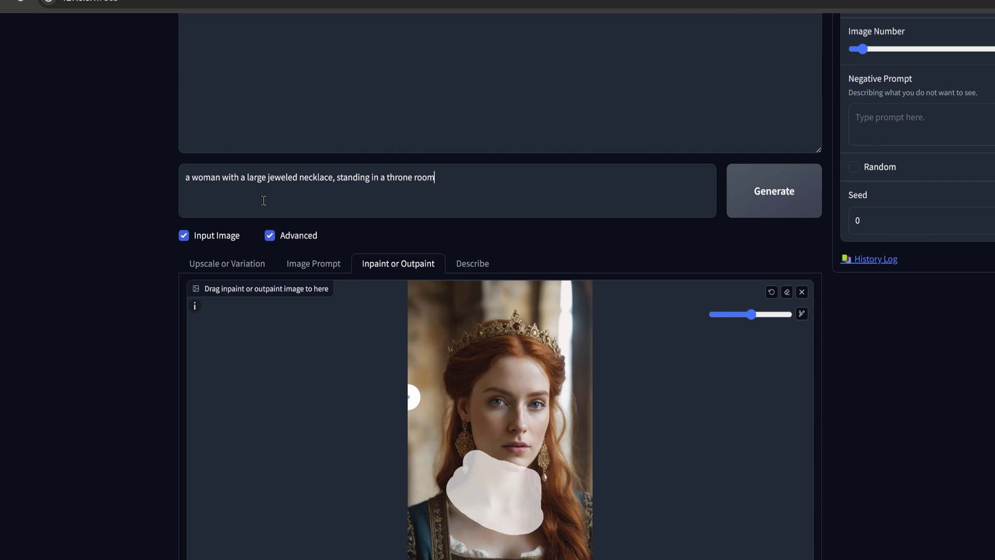
text(.)
click(783, 218)
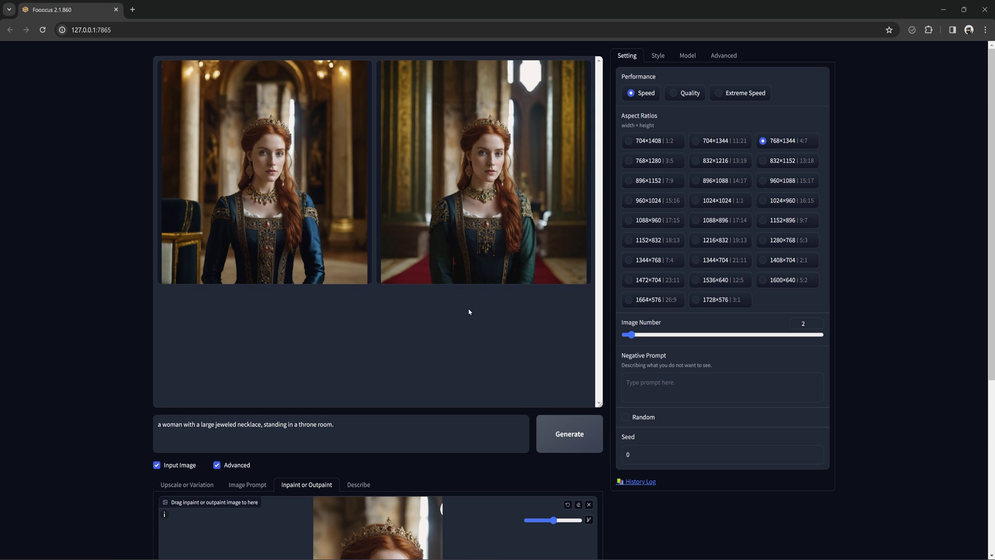
Generate a wider pair of throne-room images from the first necklace result.
scroll(467, 290, down, 2)
scroll(464, 265, up, 1)
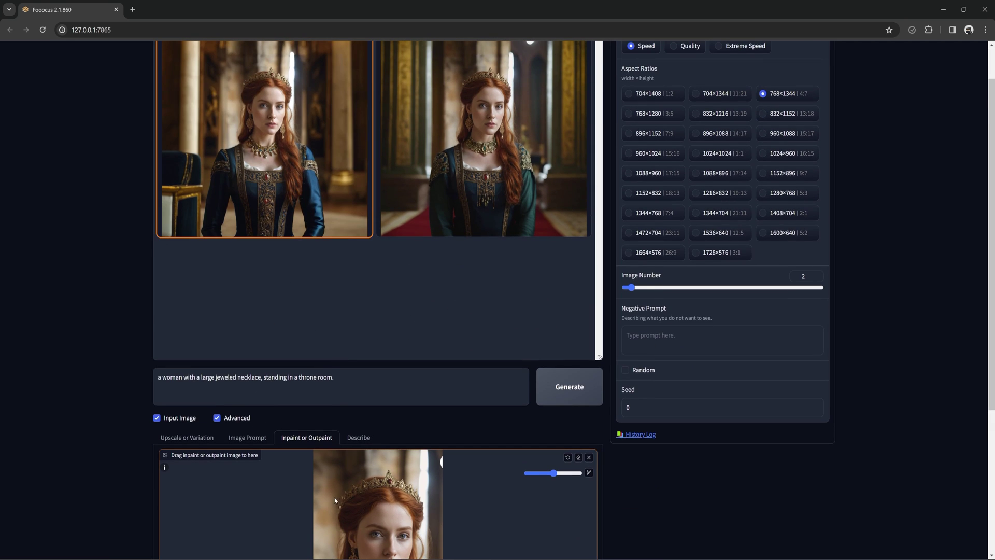
scroll(343, 504, down, 4)
click(573, 172)
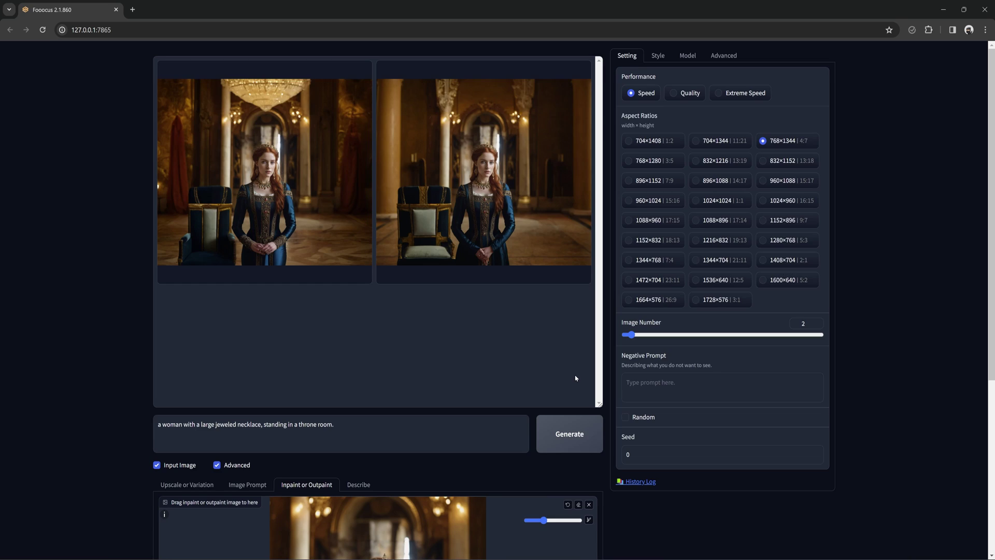
scroll(575, 378, down, 4)
scroll(577, 386, down, 2)
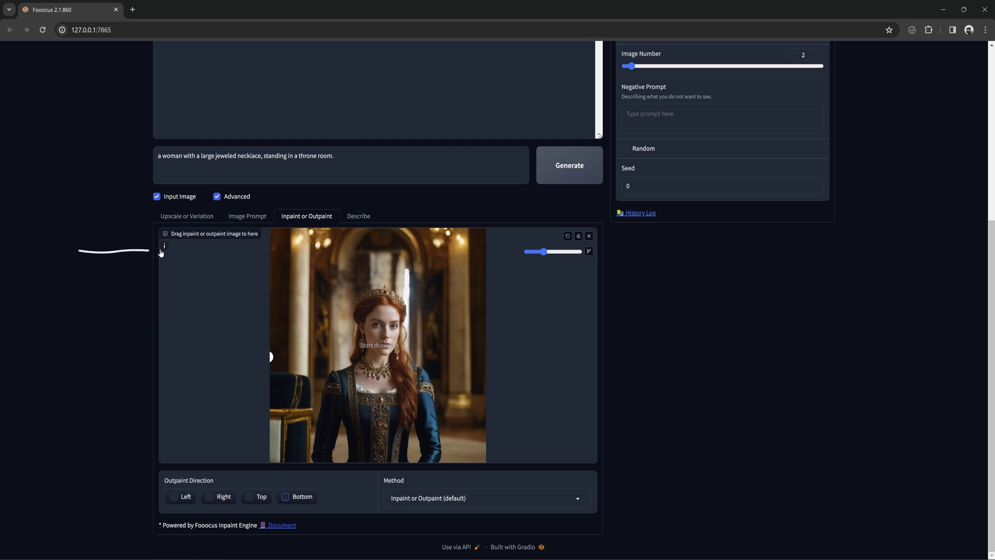
Try the Shift+wheel and Ctrl+wheel canvas shortcuts on the throne-room portrait.
mouse_move(162, 249)
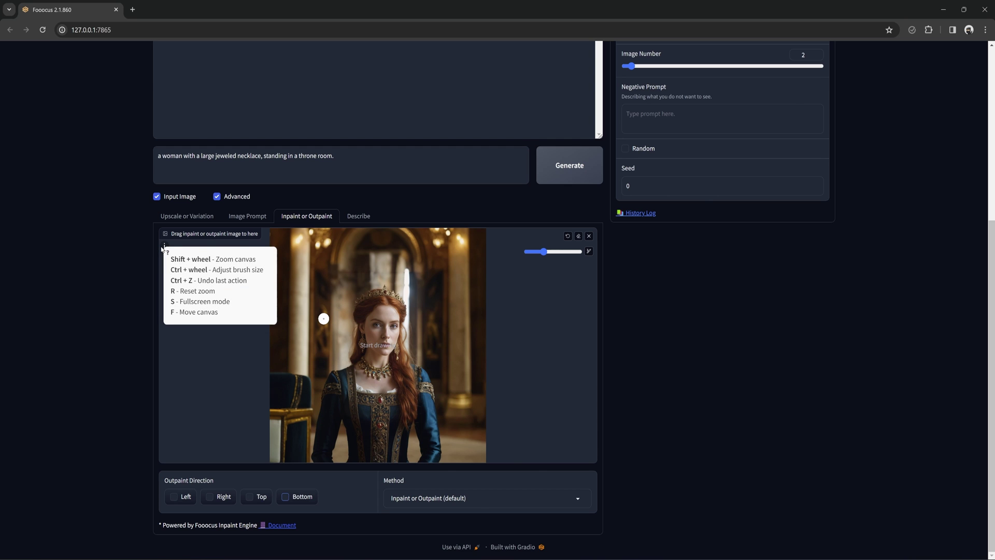
scroll(163, 249, up, 5)
scroll(162, 249, down, 5)
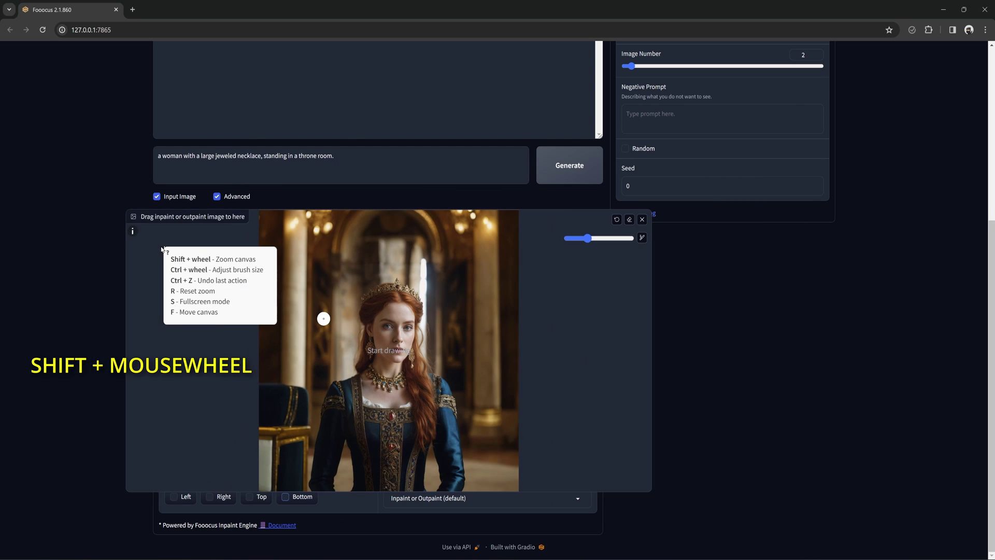
scroll(162, 249, up, 5)
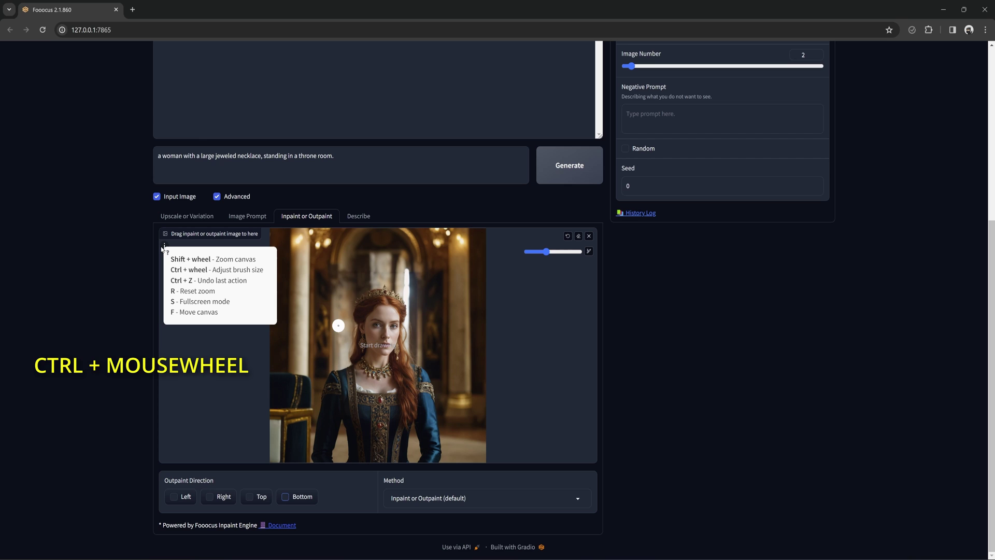
scroll(362, 332, down, 3)
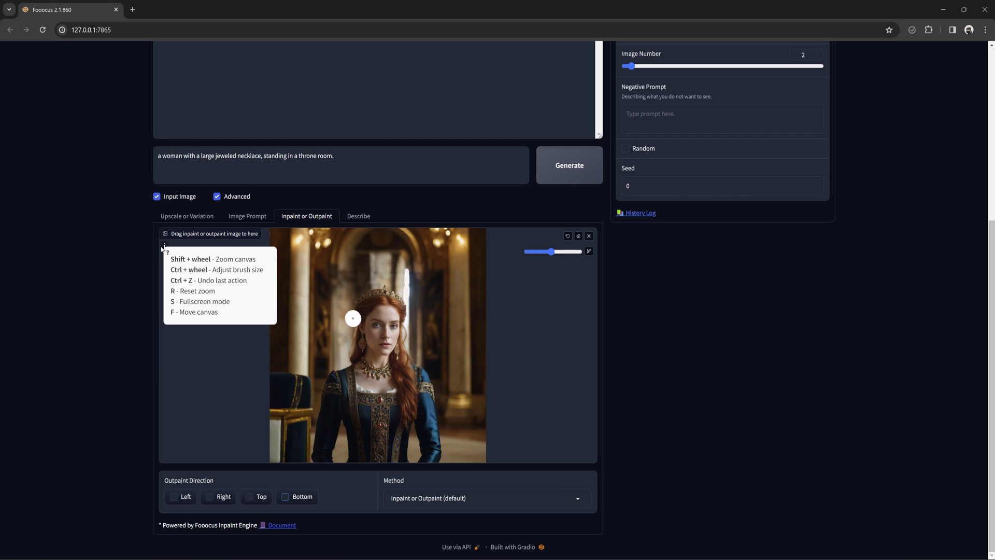
Undo a test shoulder stroke with Ctrl+Z, then try F pan, S fullscreen and R reset.
mouse_move(355, 313)
mouse_down()
mouse_move(337, 332)
mouse_move(352, 335)
mouse_up()
key(ctrl+z)
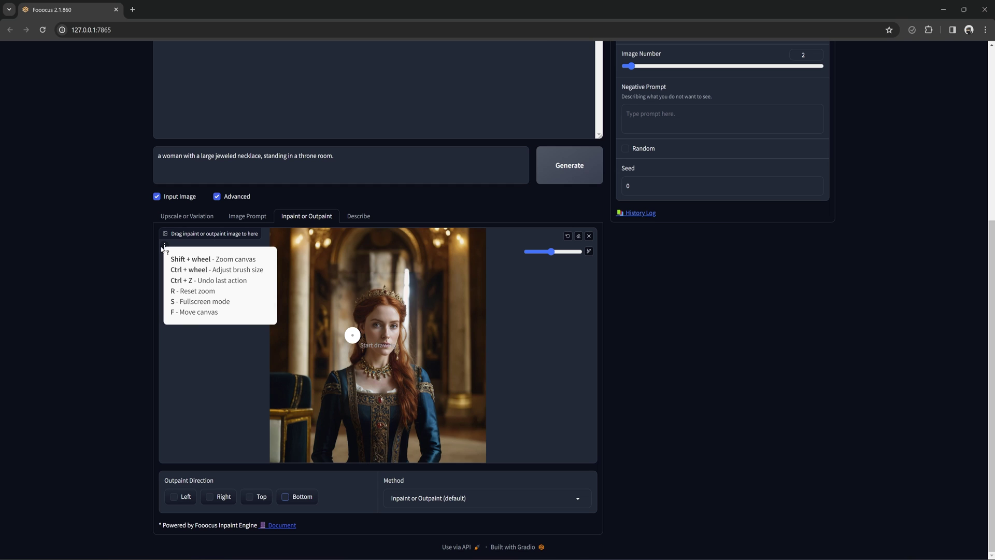
key(f)
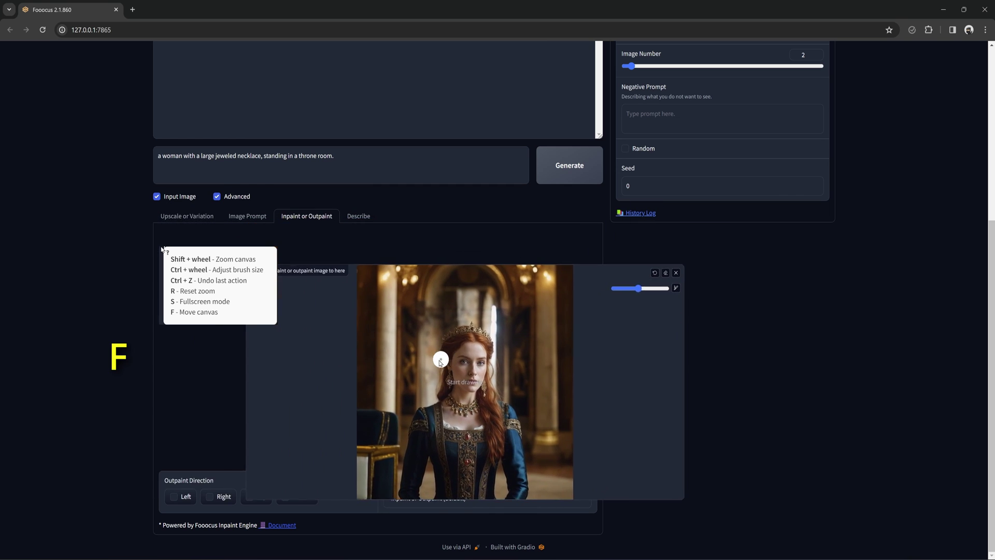
key(s)
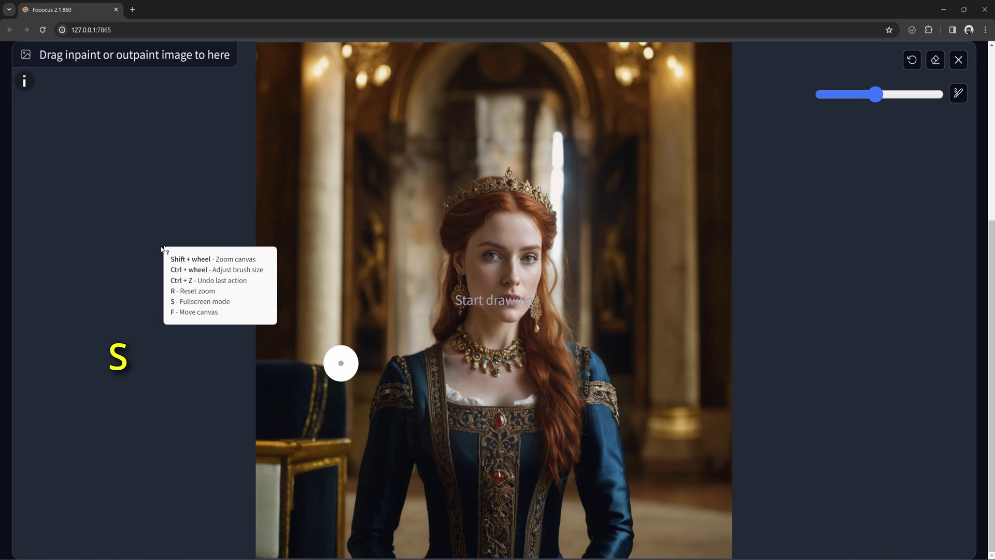
key(r)
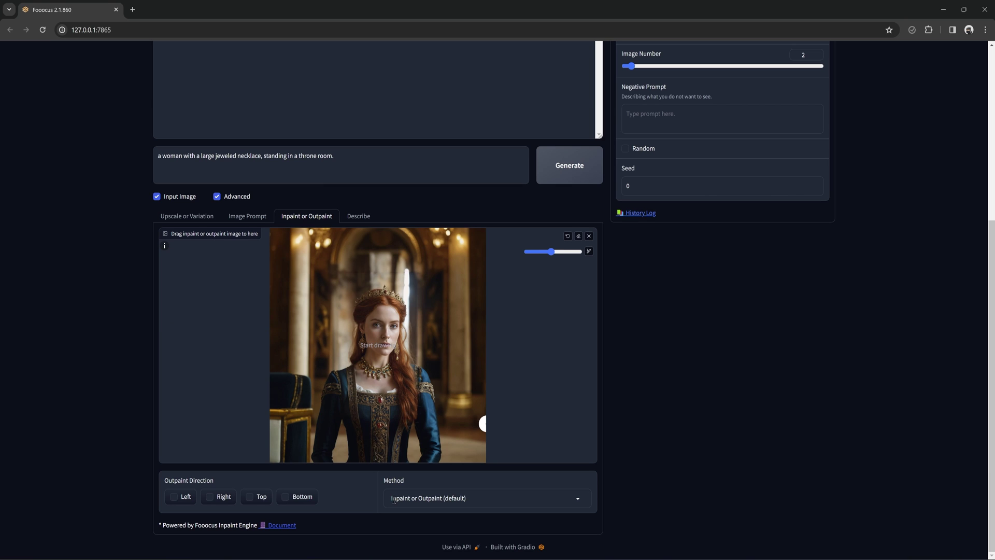
Keep the default inpaint method and mask the woman's necklace.
click(578, 499)
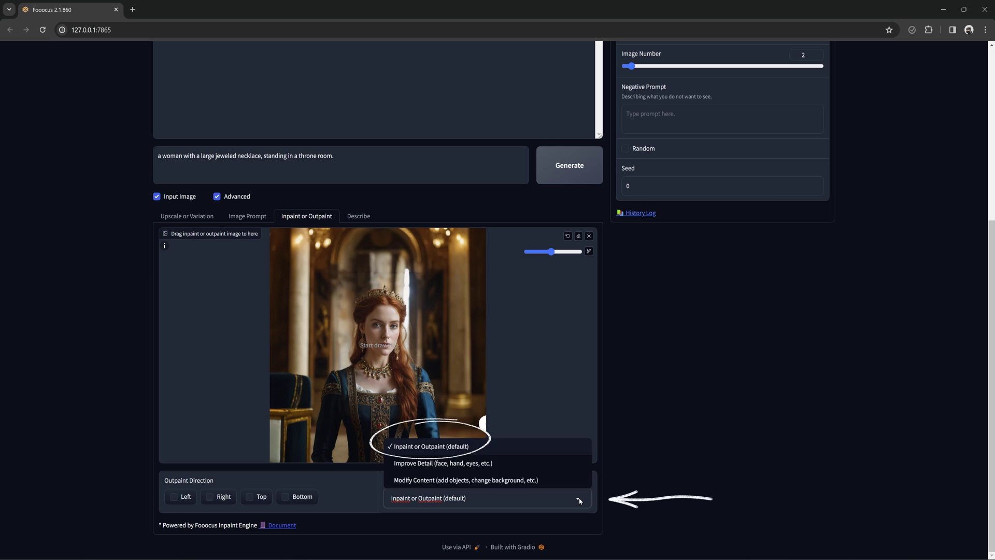
click(580, 500)
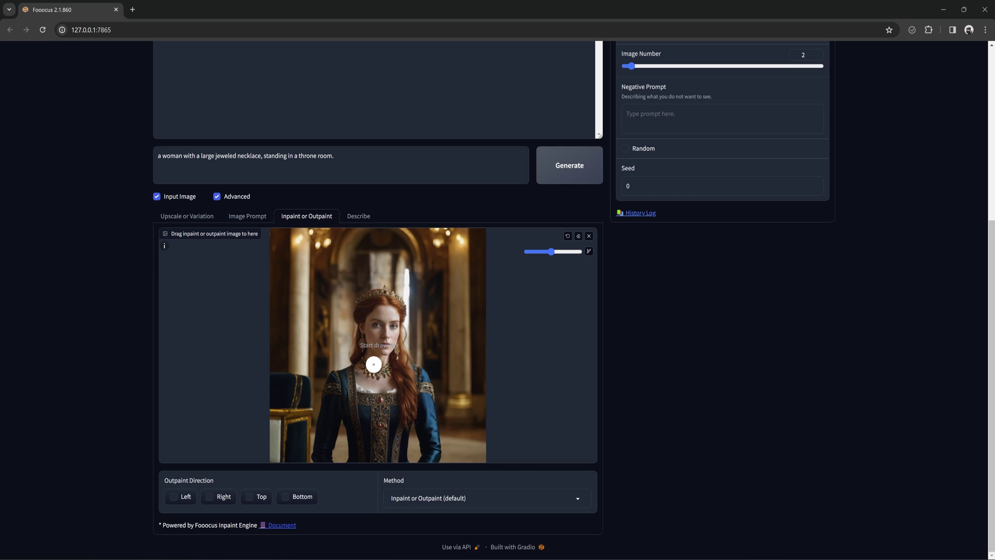
mouse_move(369, 360)
mouse_down()
mouse_move(389, 365)
mouse_move(377, 377)
mouse_move(361, 366)
mouse_up()
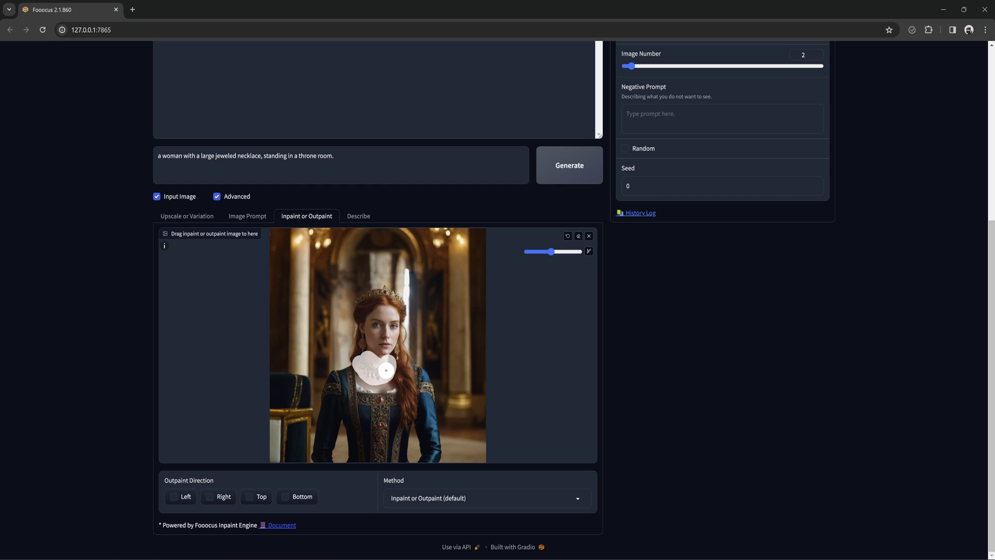
Generate with the prompt 'clear skin' and view the second result full size.
key(ctrl+a)
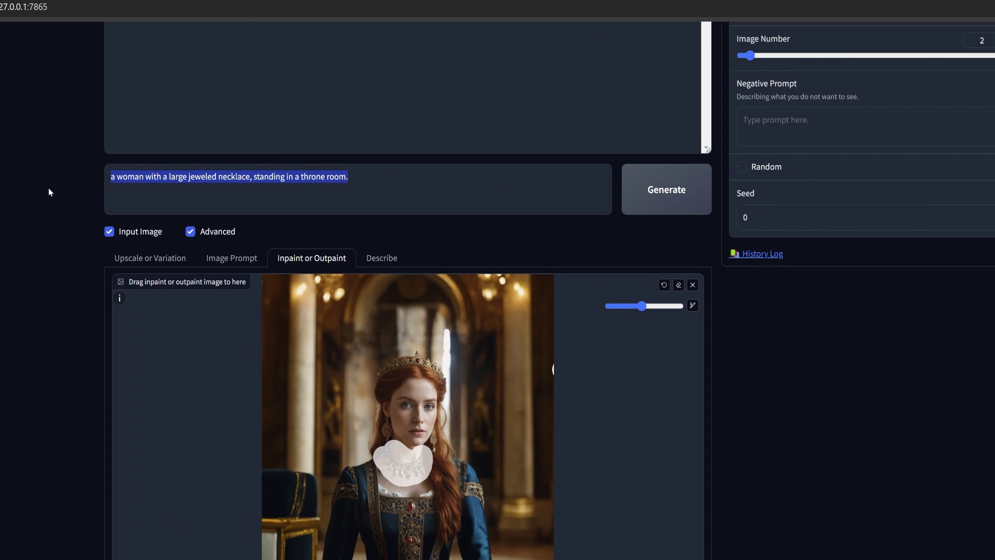
text(clear skin)
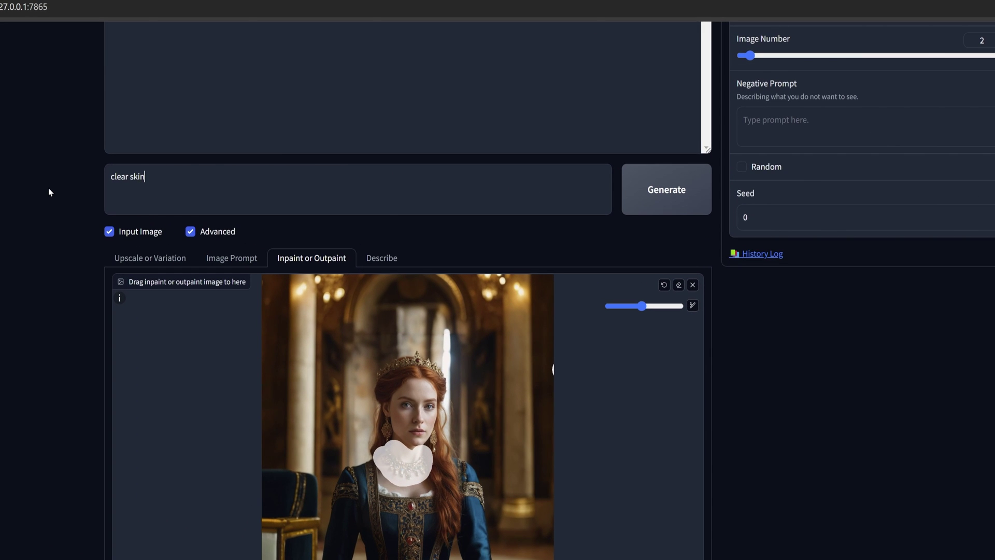
click(667, 189)
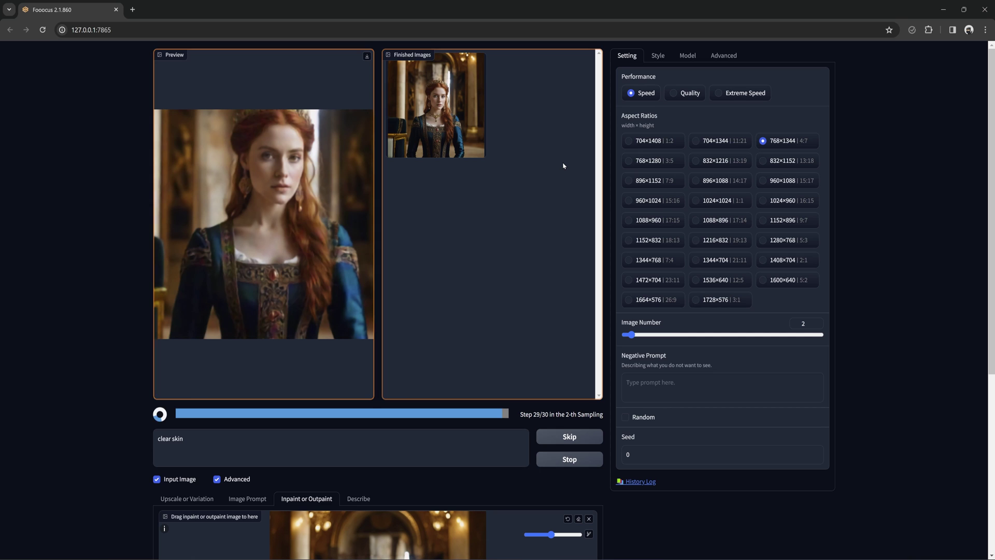
click(539, 107)
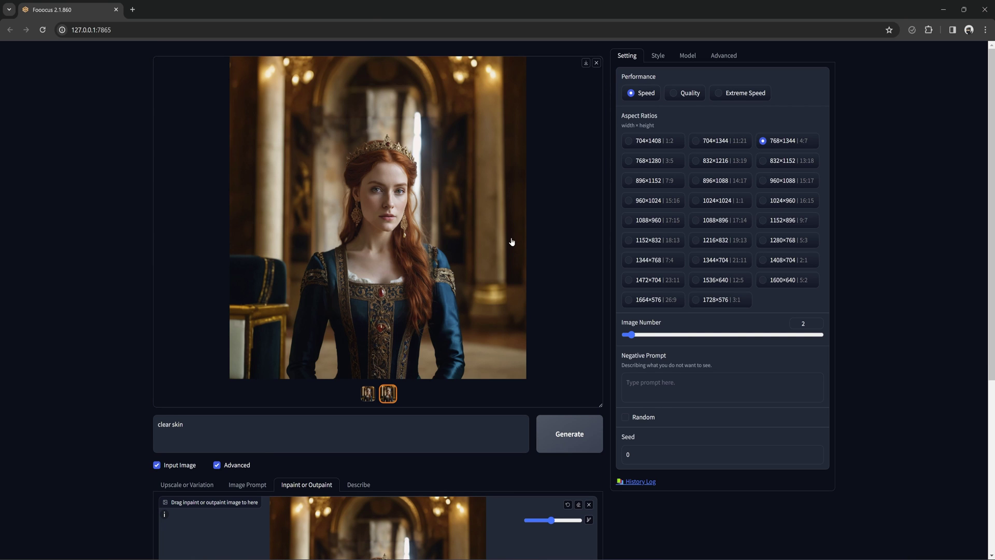
Replace the old mask with one over the neck and chest, and generate with prompt 'Short hair'.
scroll(512, 242, down, 4)
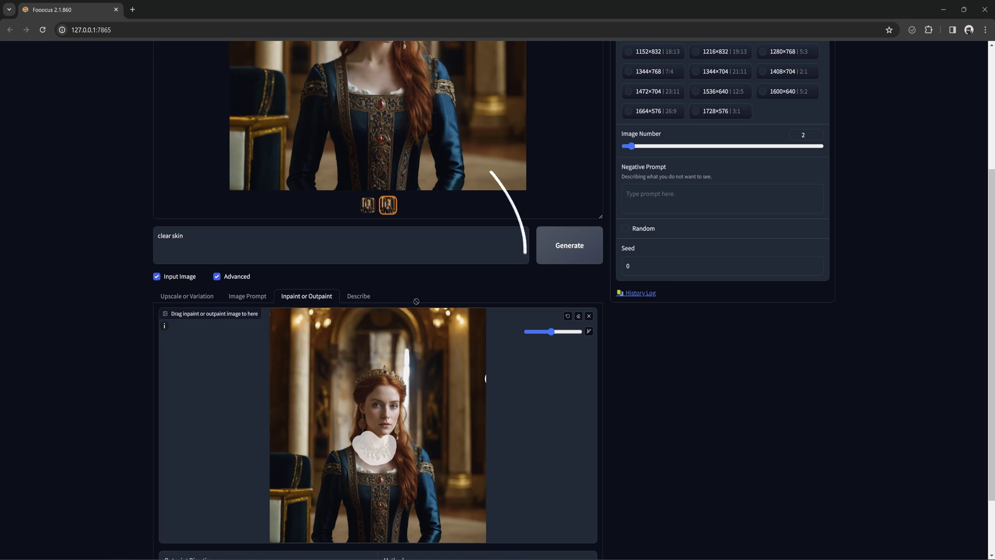
click(579, 317)
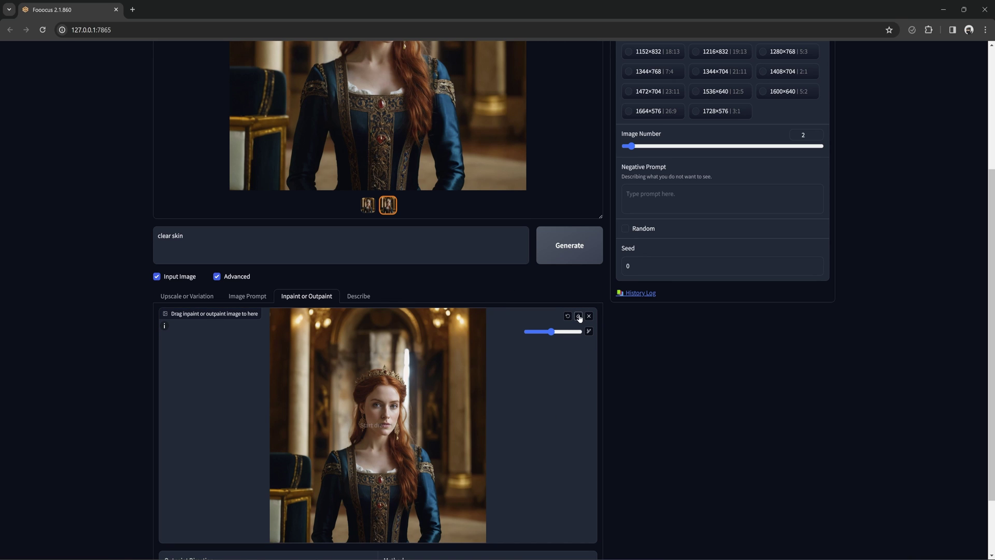
scroll(547, 423, down, 2)
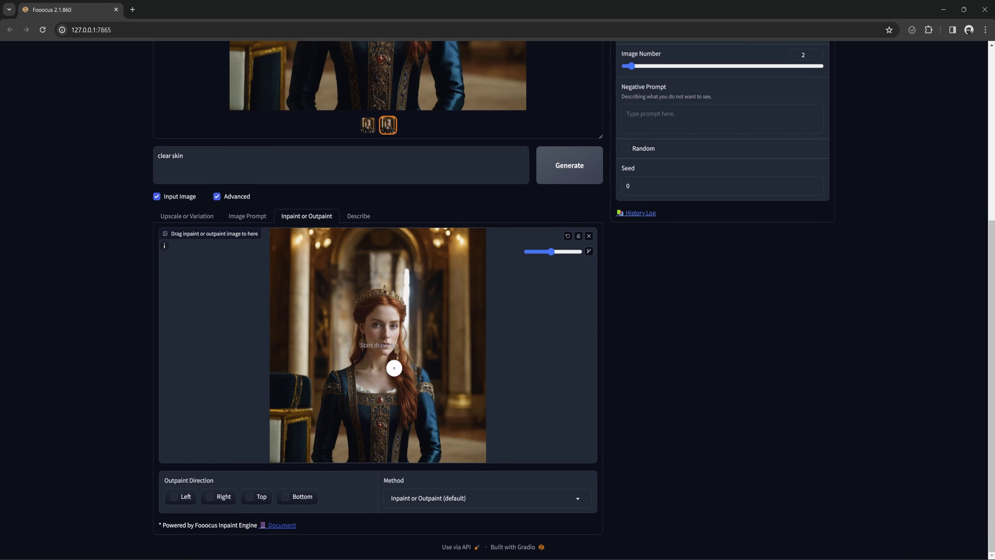
mouse_move(394, 360)
mouse_down()
mouse_move(404, 418)
mouse_move(421, 402)
mouse_move(417, 368)
mouse_move(401, 416)
mouse_move(417, 413)
mouse_move(417, 384)
mouse_move(396, 386)
mouse_move(392, 362)
mouse_move(409, 355)
mouse_move(399, 353)
mouse_move(399, 409)
mouse_up()
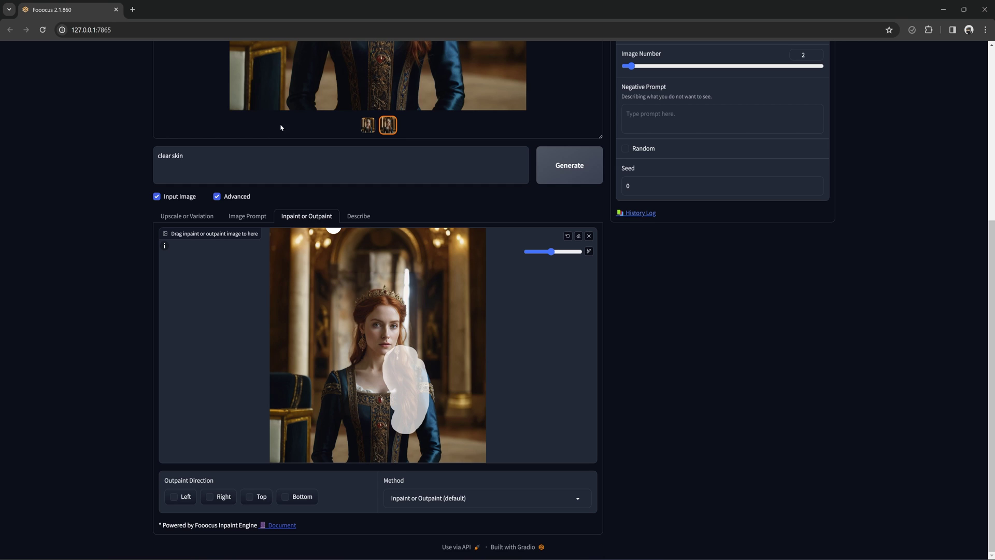
drag(185, 156, 126, 167)
text(Short hair)
click(548, 176)
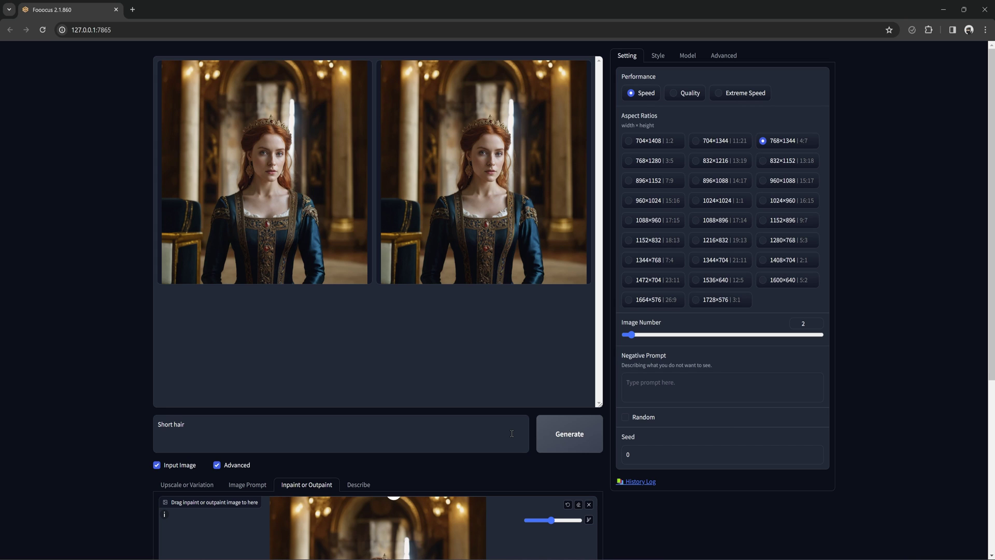
Paste the stone-corridor portrait into the inpaint canvas and enlarge the mask brush.
scroll(512, 433, down, 5)
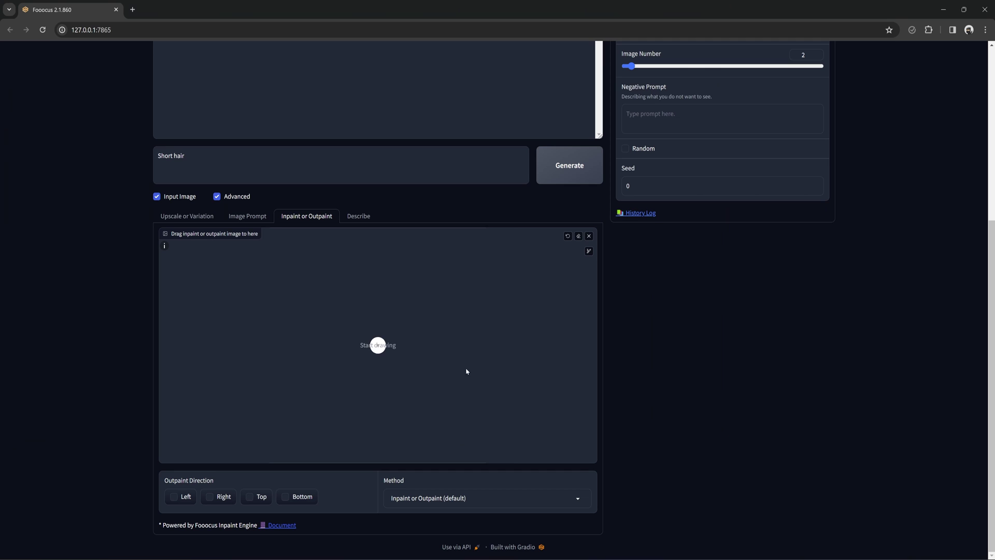
key(ctrl+v)
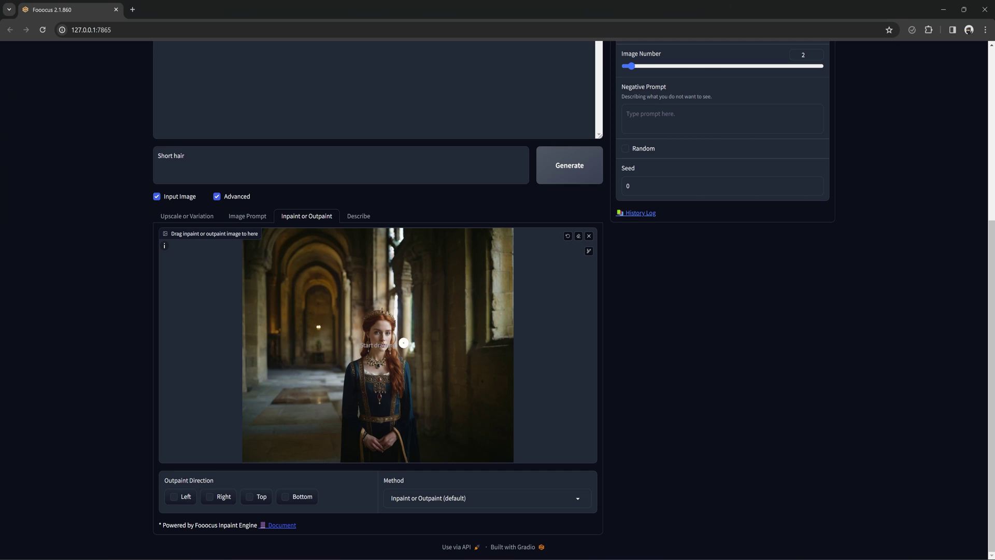
click(589, 251)
drag(577, 252, 571, 251)
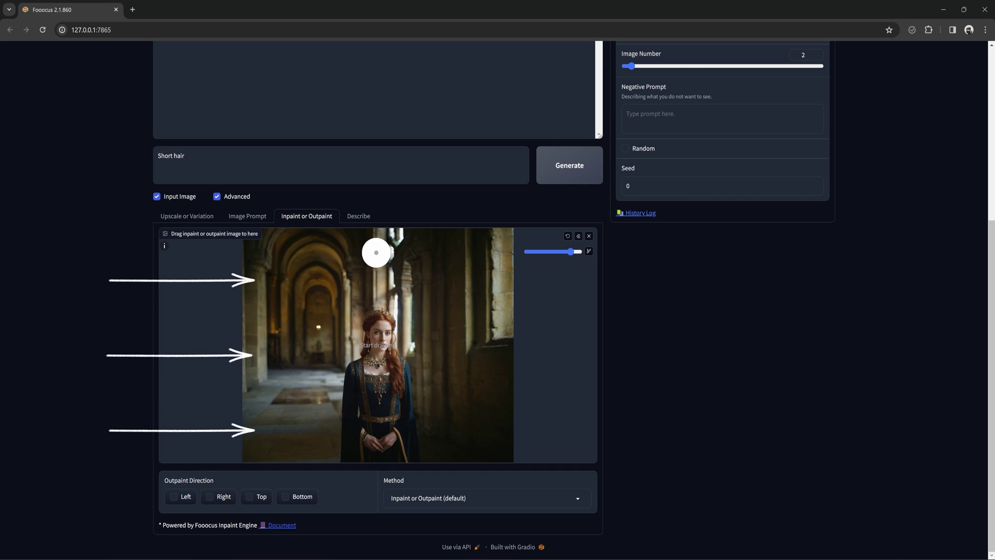
Mask the empty left corridor and generate with the prompt 'a group of people talking'.
mouse_move(378, 251)
mouse_down()
mouse_move(344, 349)
mouse_move(291, 373)
mouse_move(340, 285)
mouse_up()
click(155, 171)
key(ctrl+a)
key(BackSpace)
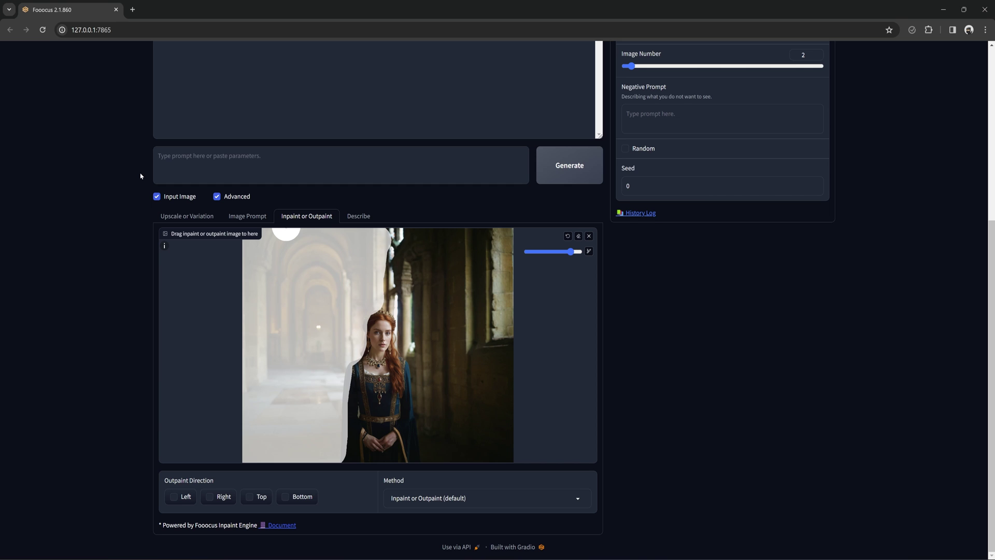
text(a group of people talking)
click(539, 166)
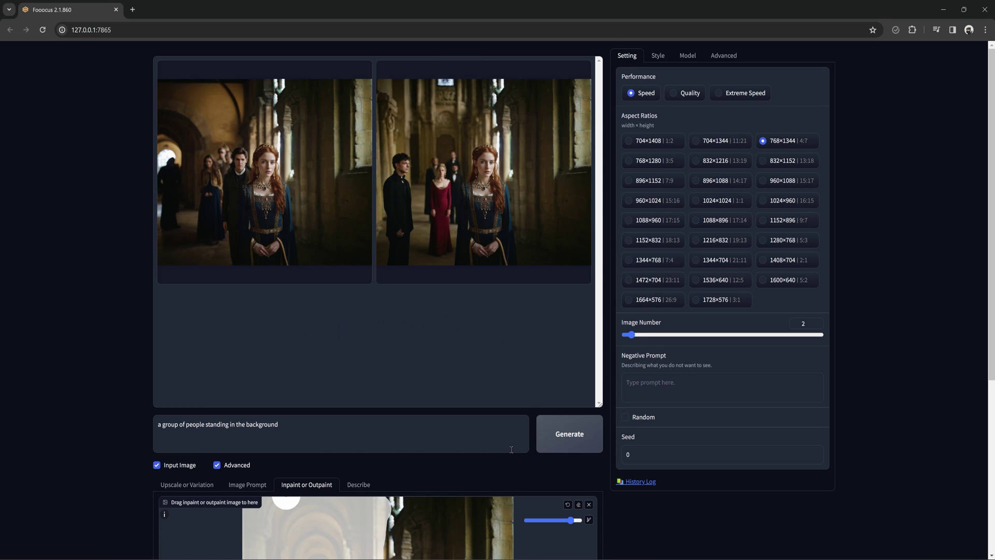
Look through the inpaint Method options, then close the list unchanged.
scroll(558, 493, down, 5)
click(578, 500)
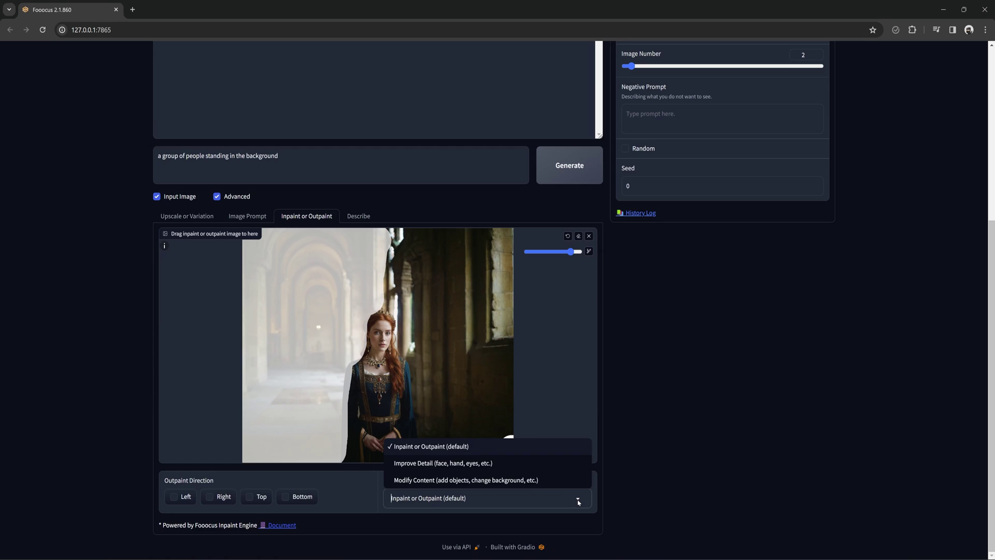
scroll(565, 467, up, 5)
click(555, 436)
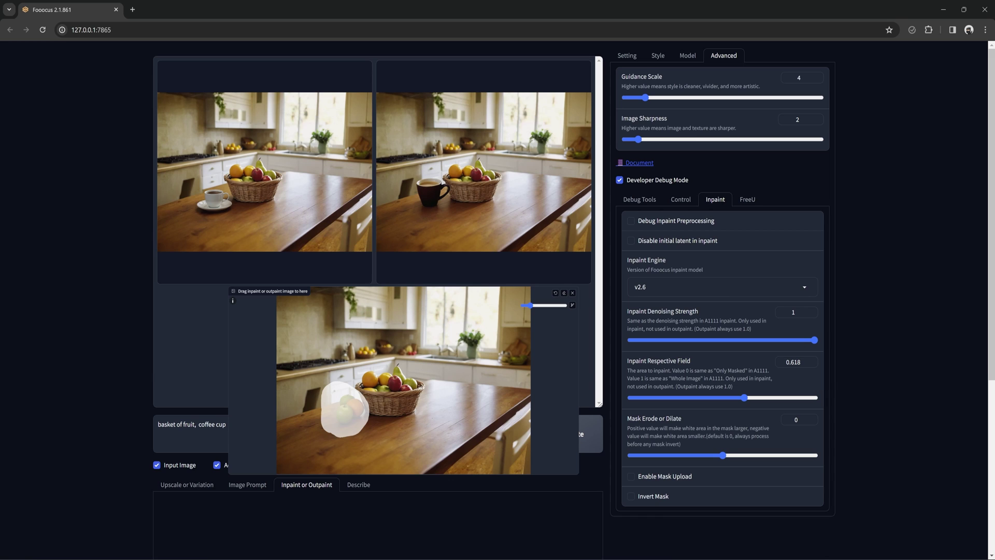
Try disabling the initial latent and setting Inpaint Respective Field to 0, then revert the defaults.
click(630, 240)
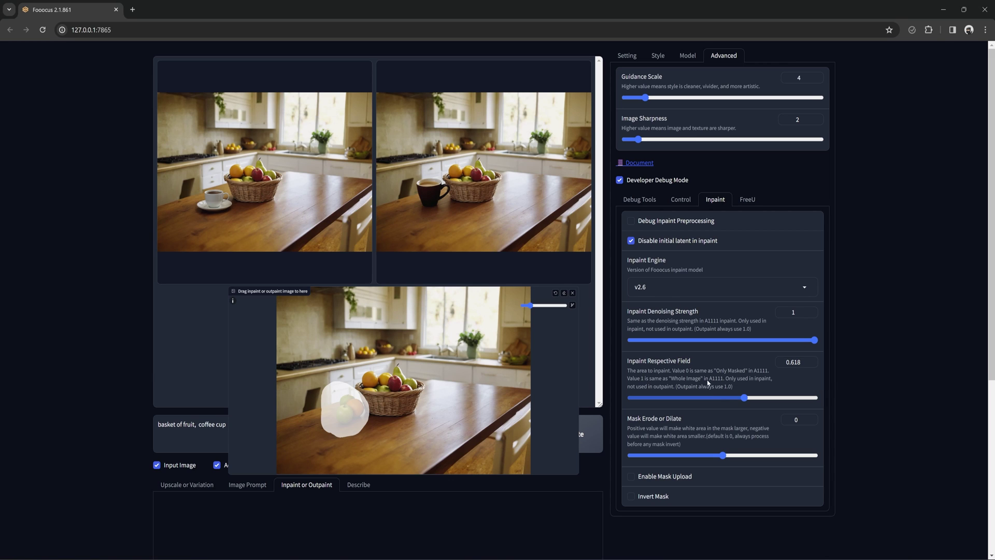
drag(744, 398, 631, 397)
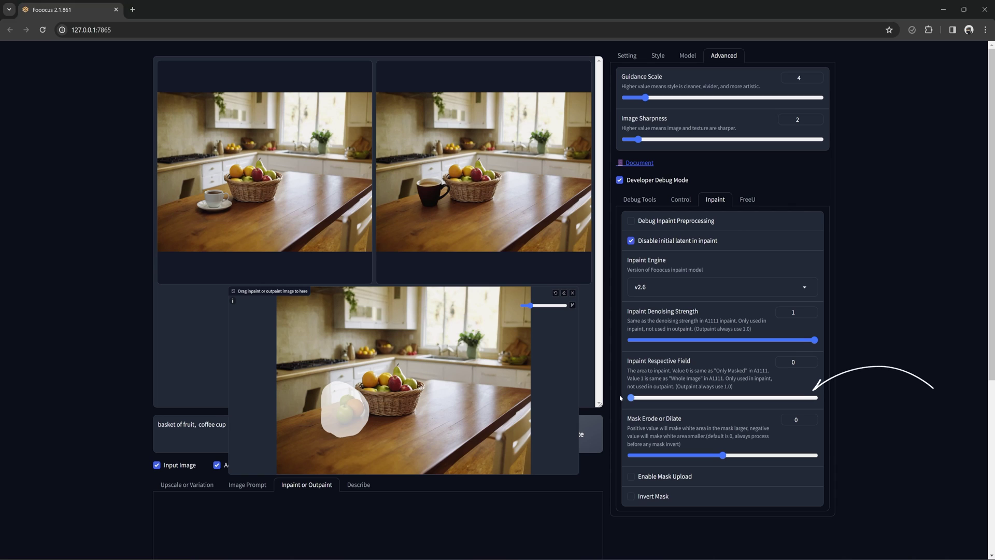
click(631, 240)
click(630, 240)
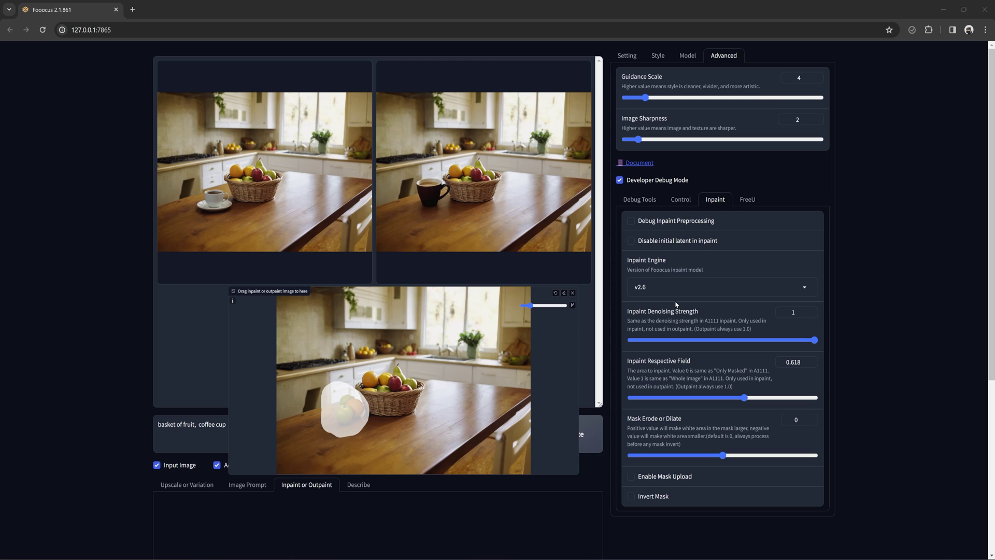
Disable the initial latent, set Inpaint Respective Field to 0, and regenerate the coffee-cup inpaint.
click(632, 241)
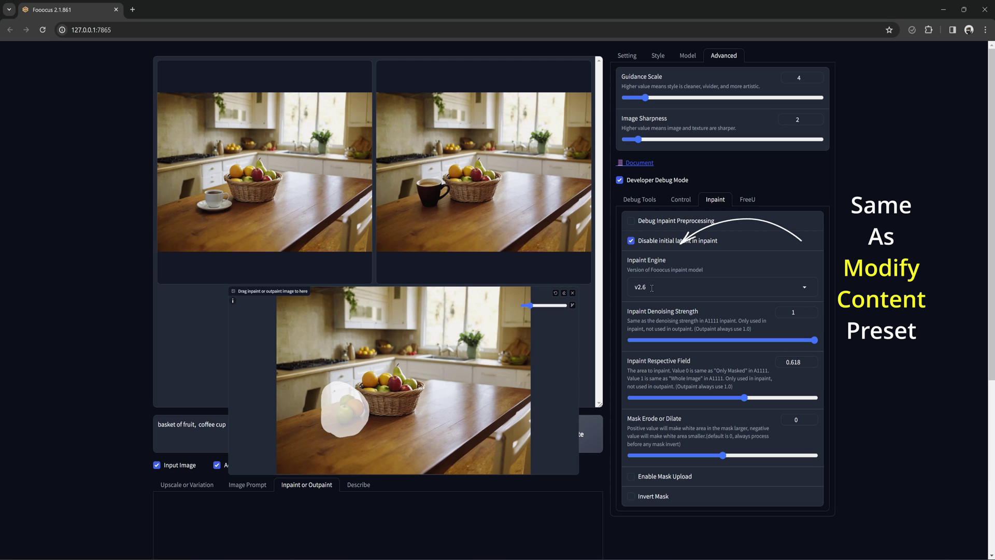
drag(744, 398, 621, 398)
click(591, 433)
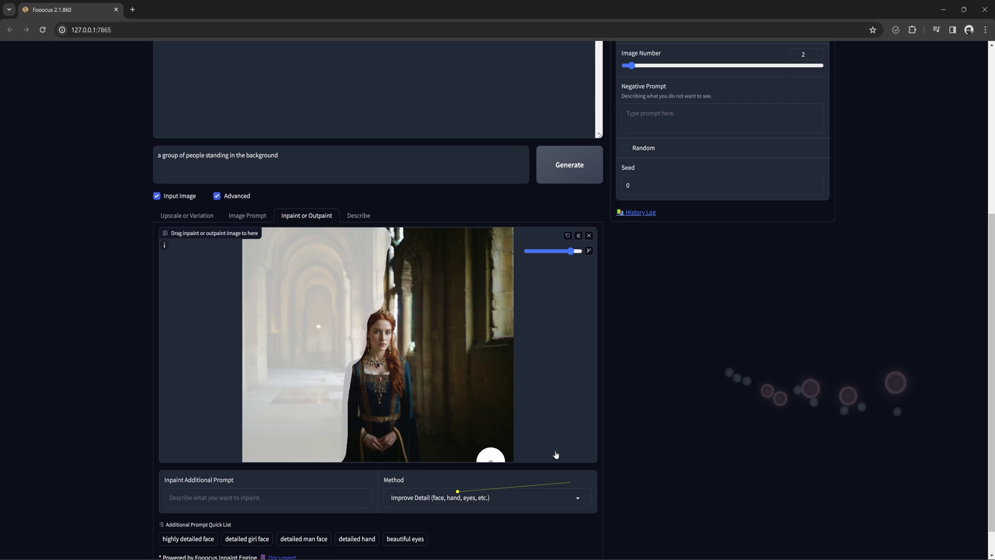
Clear the corridor mask and image, then load 2023-12-29_22-12-20_8007.png into the inpaint canvas.
click(578, 236)
click(551, 254)
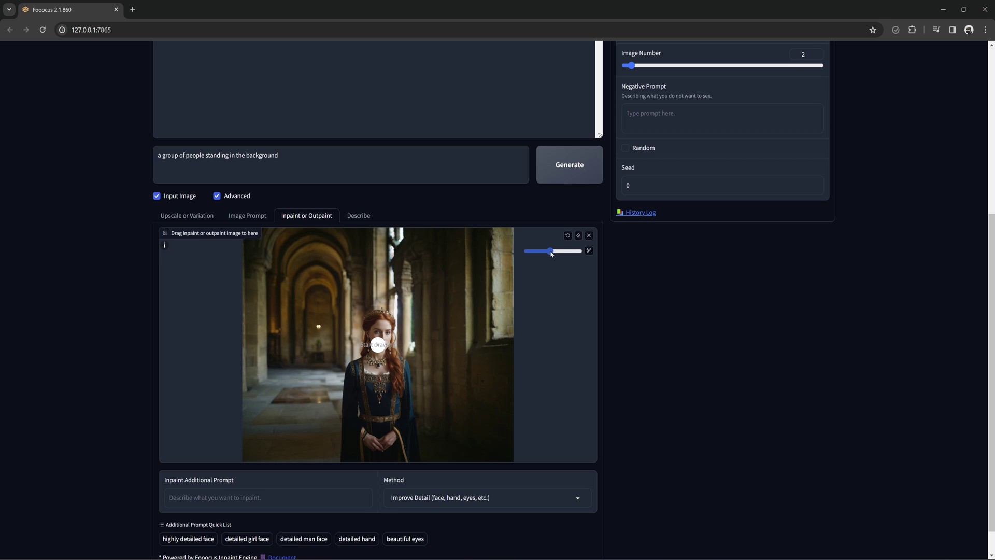
click(590, 236)
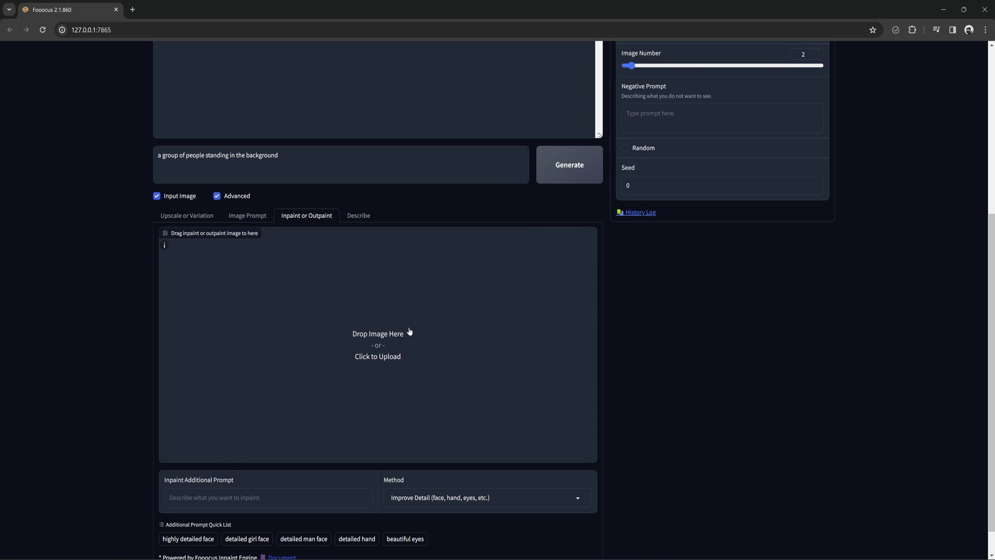
click(408, 331)
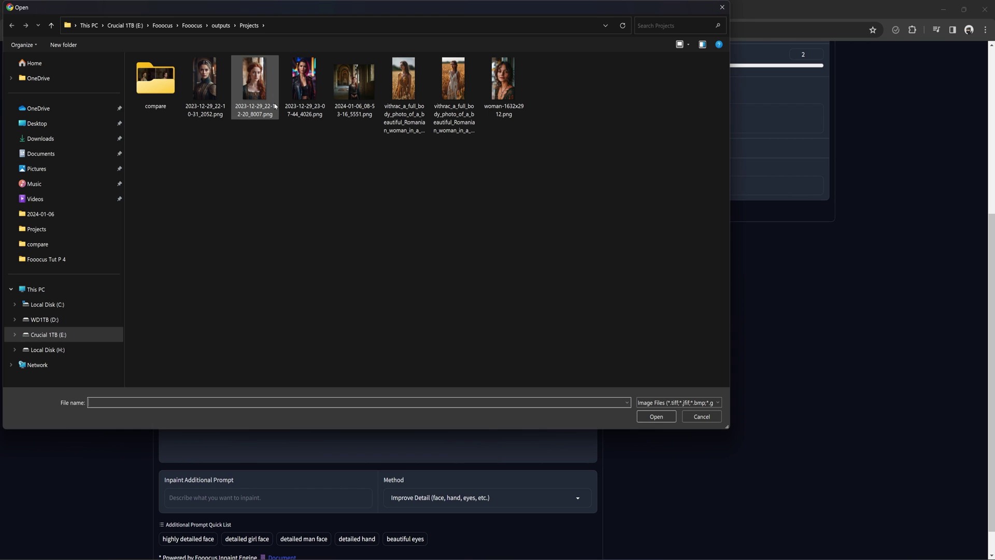
click(274, 107)
click(659, 415)
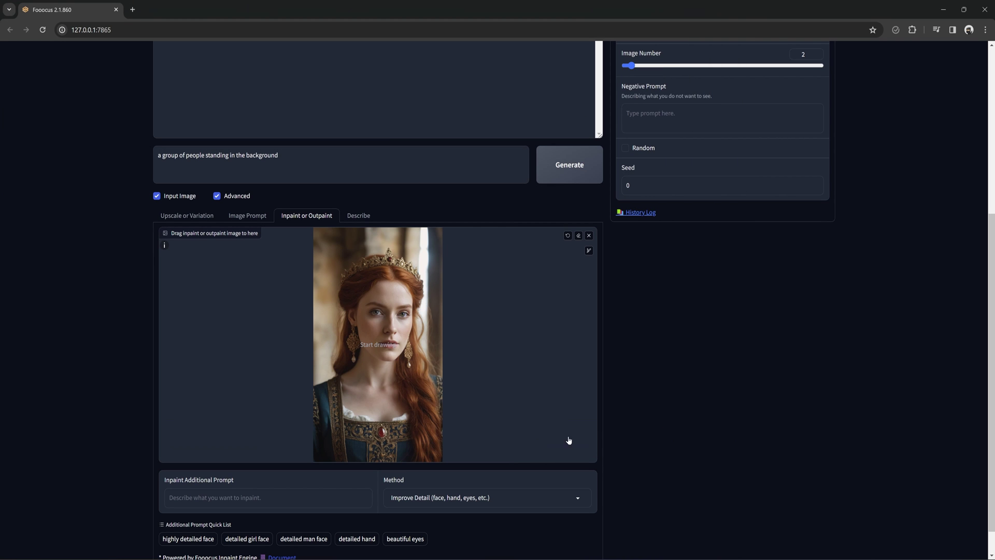
Mask the bodice, clear the main prompt, add inpaint prompt 'highly detailed embroider.' and generate.
scroll(416, 436, up, 5)
scroll(416, 436, down, 5)
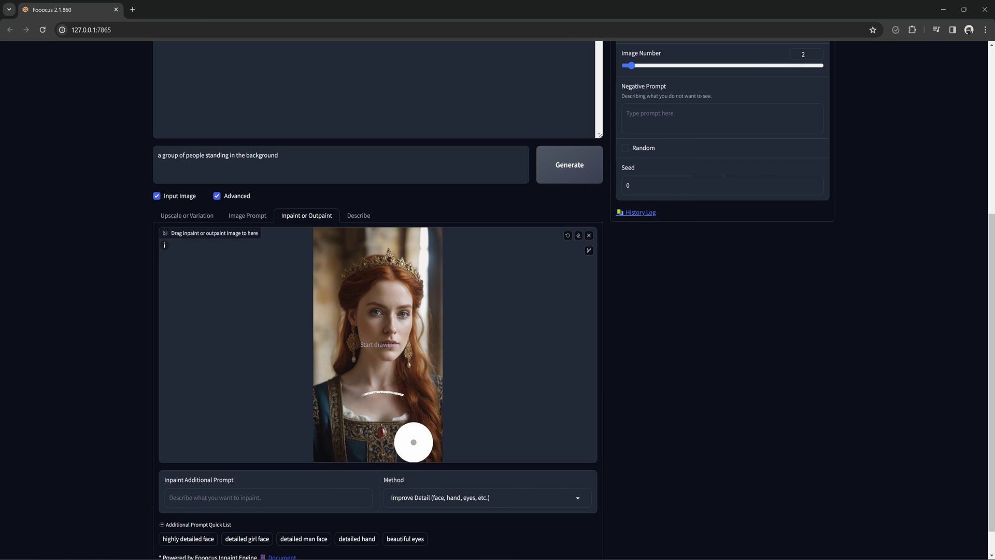
scroll(537, 387, down, 3)
scroll(387, 440, up, 5)
mouse_move(270, 386)
mouse_down()
mouse_move(400, 386)
mouse_move(333, 488)
mouse_move(451, 393)
mouse_up()
scroll(451, 393, down, 5)
triple_click(221, 170)
key(BackSpace)
click(268, 498)
text(highly detailed embroider.)
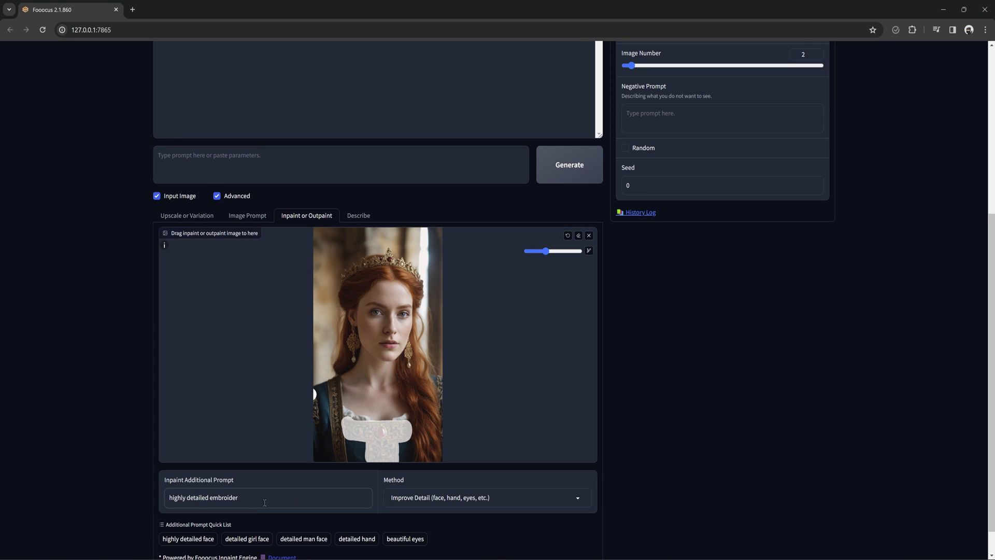
click(570, 173)
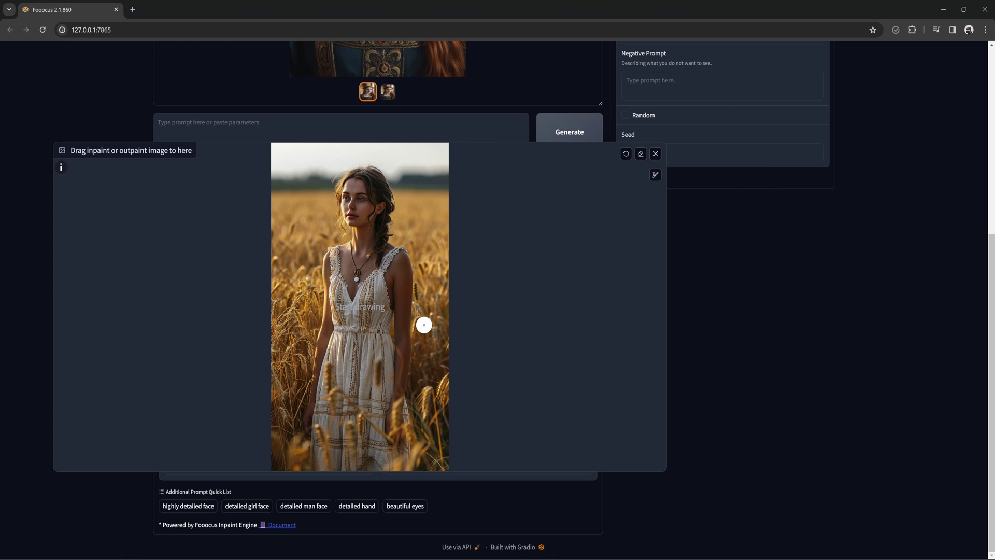
Mask the wheat-field woman's face, clear the old inpaint prompt, and generate a face inpaint.
mouse_move(317, 136)
mouse_down()
mouse_move(323, 177)
mouse_move(340, 170)
mouse_move(342, 144)
mouse_move(324, 135)
mouse_move(333, 155)
mouse_up()
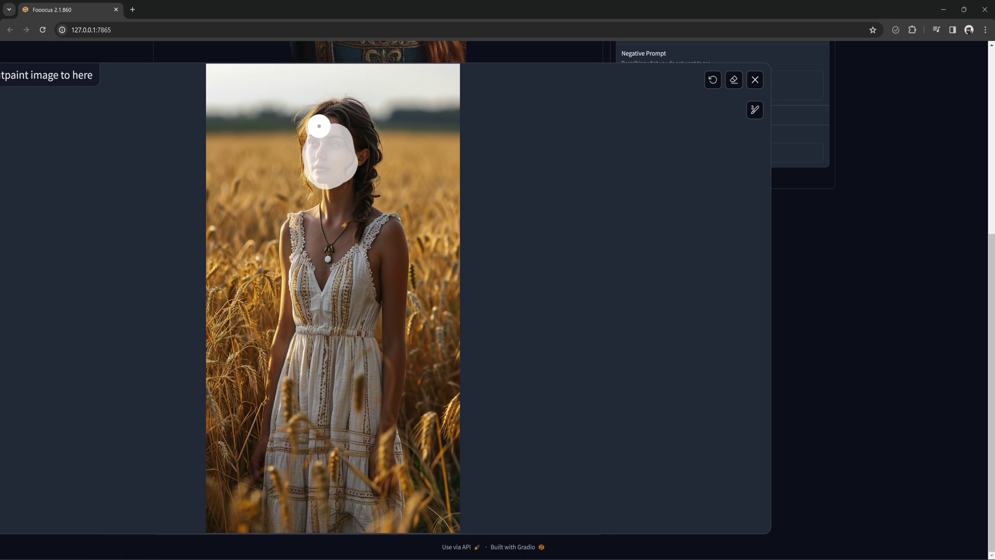
key(r)
drag(239, 464, 140, 473)
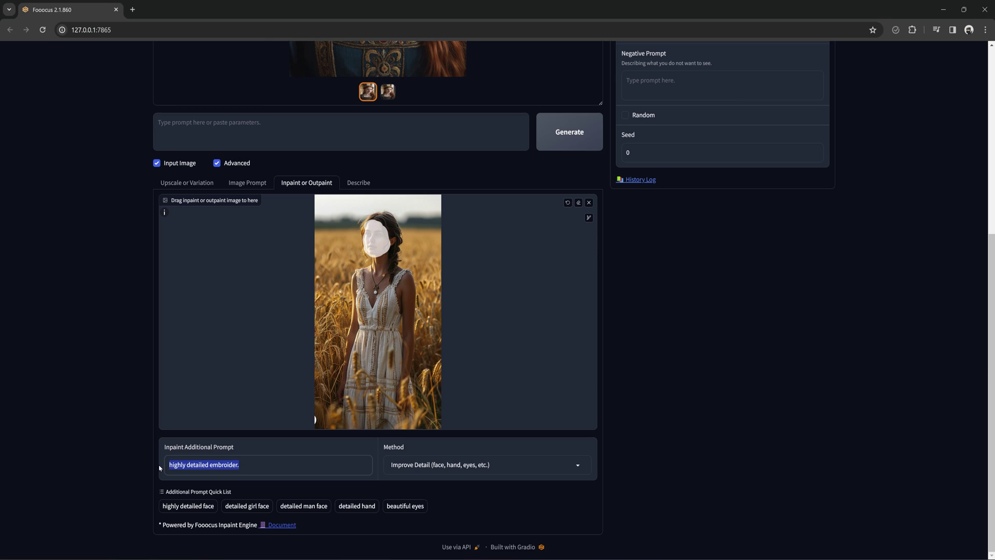
key(BackSpace)
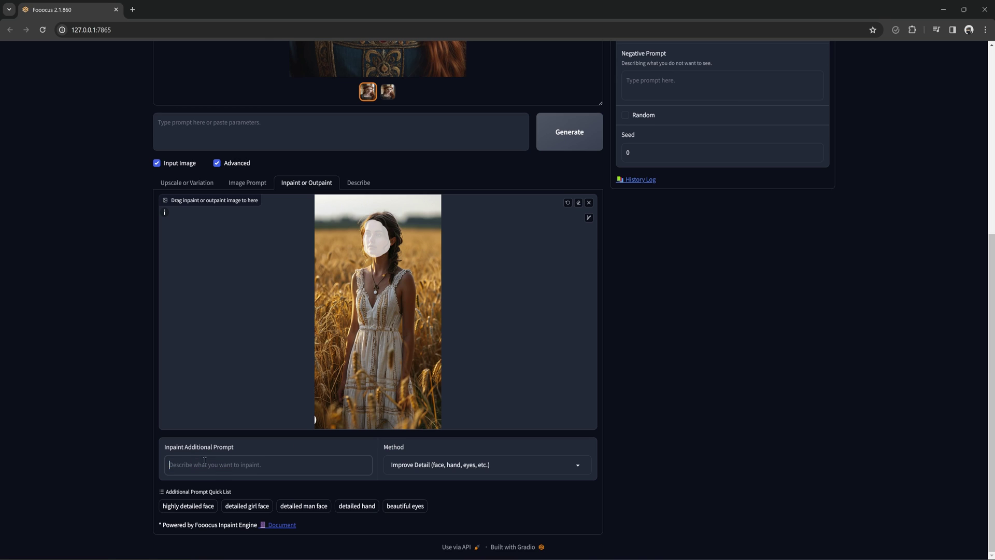
click(243, 506)
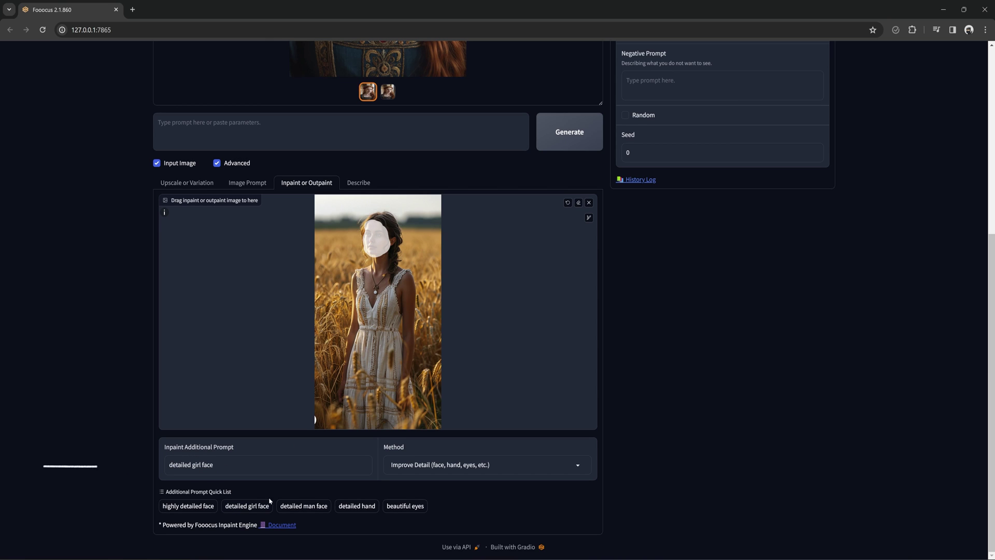
click(580, 134)
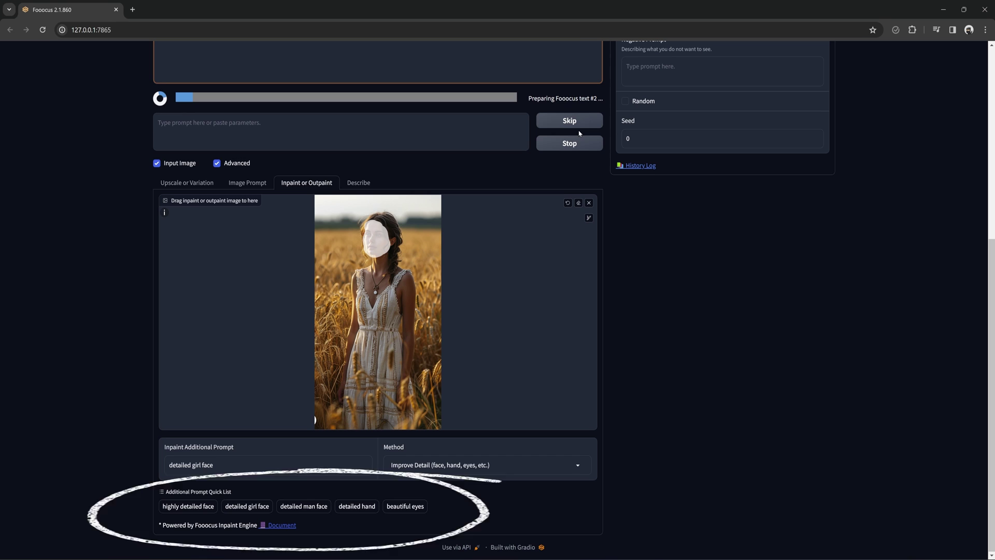
Enlarge the generated result, then return to the Inpaint Additional Prompt field.
scroll(582, 307, up, 6)
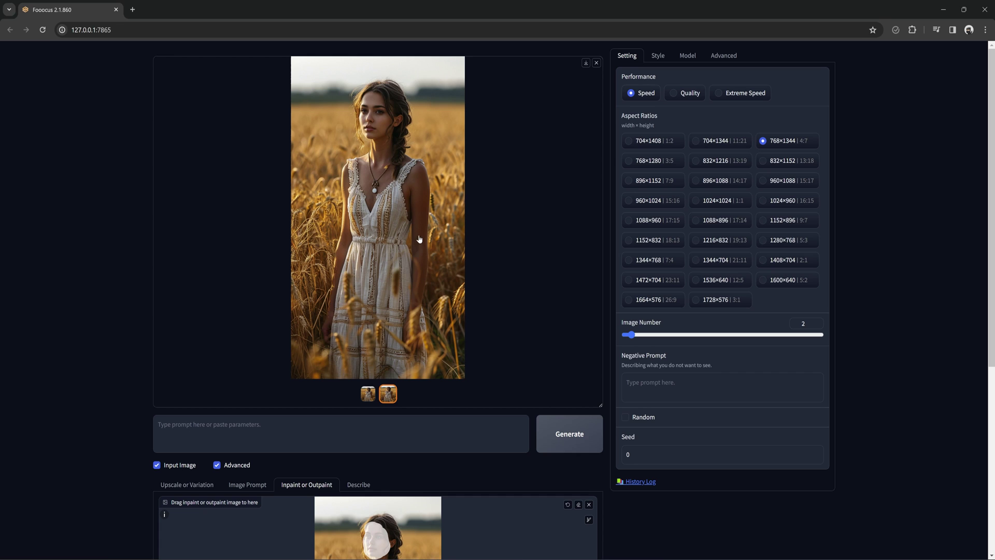
click(410, 278)
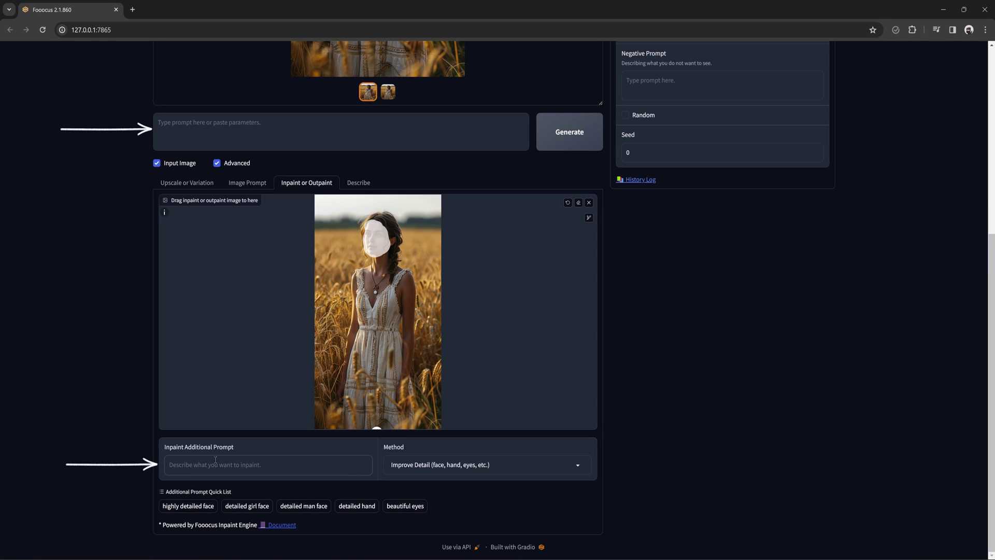
click(216, 460)
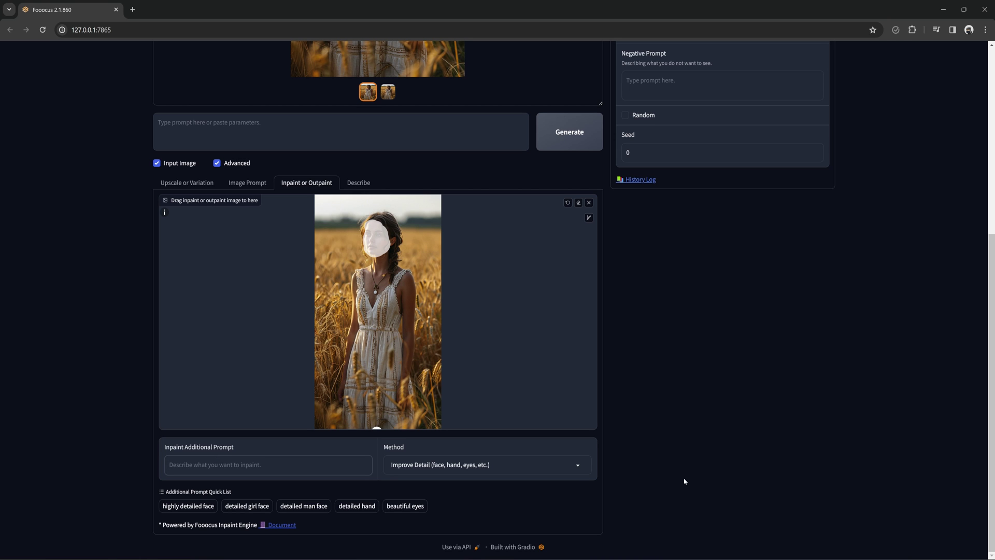
Enable Developer Debug Mode under Advanced and show its Control settings.
scroll(684, 481, up, 6)
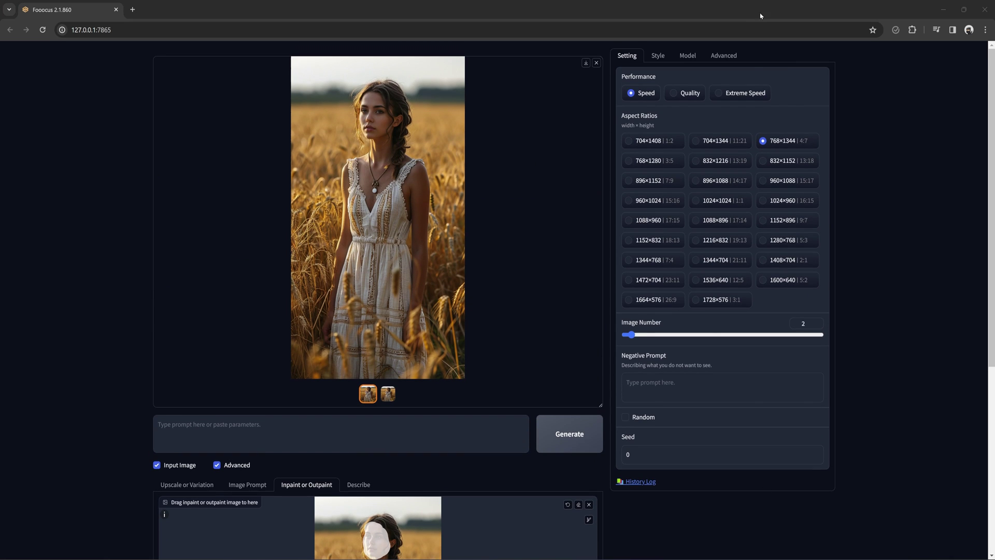
click(730, 53)
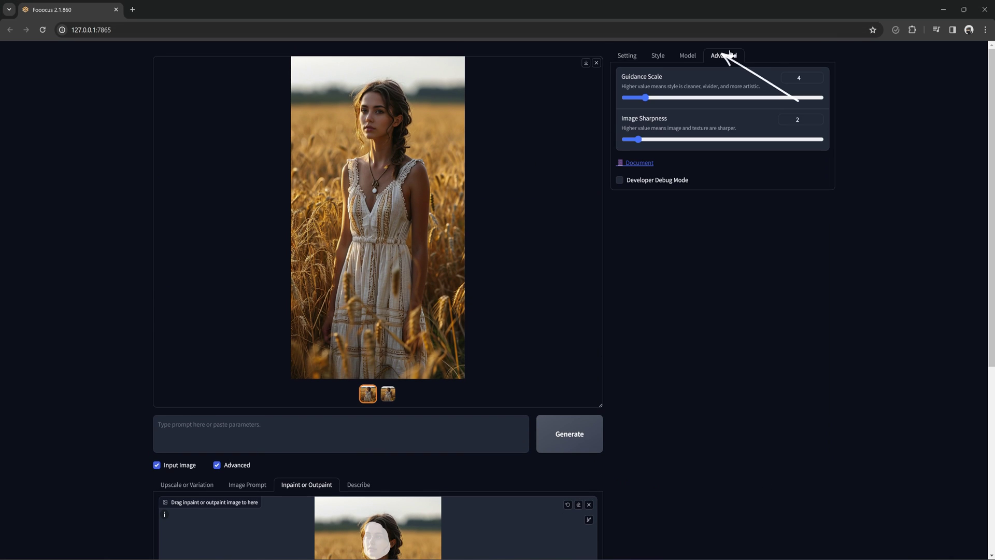
click(619, 180)
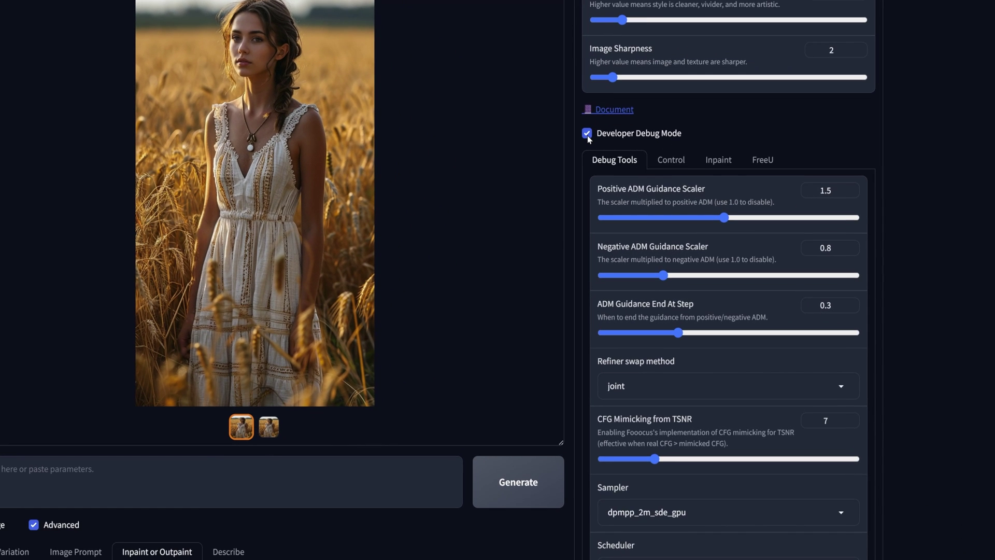
click(674, 165)
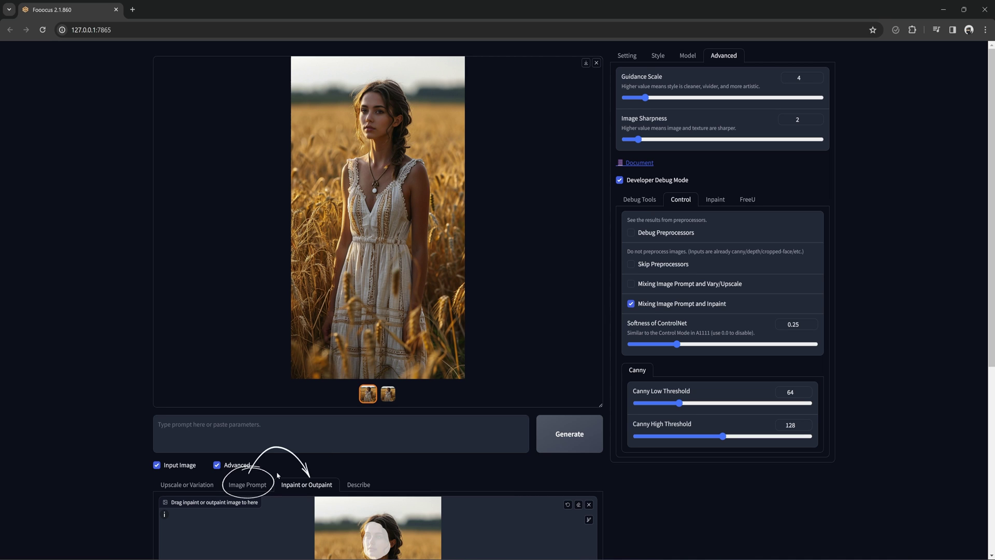
Show advanced Image Prompt options and load woman-1632x2912.png into the second image prompt.
click(247, 484)
scroll(302, 469, down, 5)
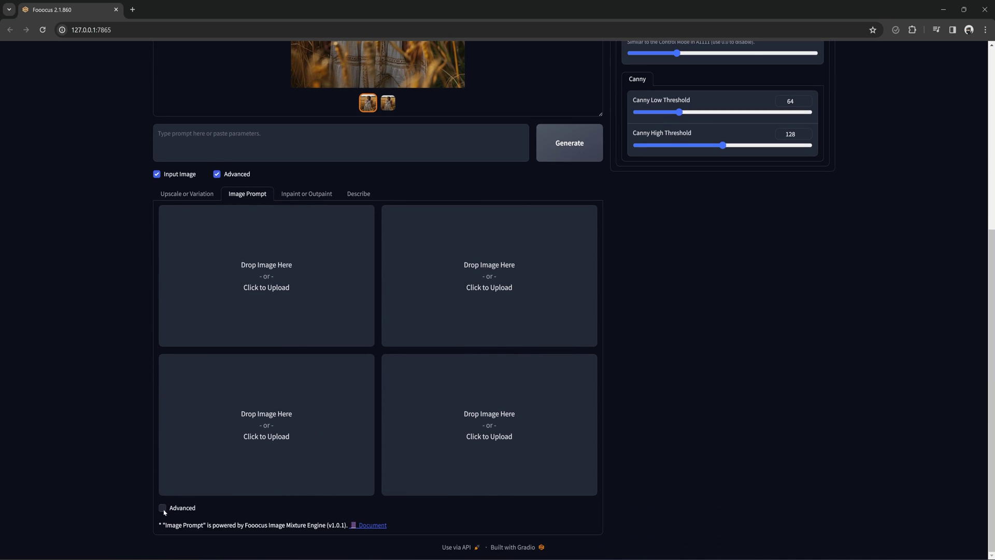
click(162, 508)
scroll(171, 497, down, 2)
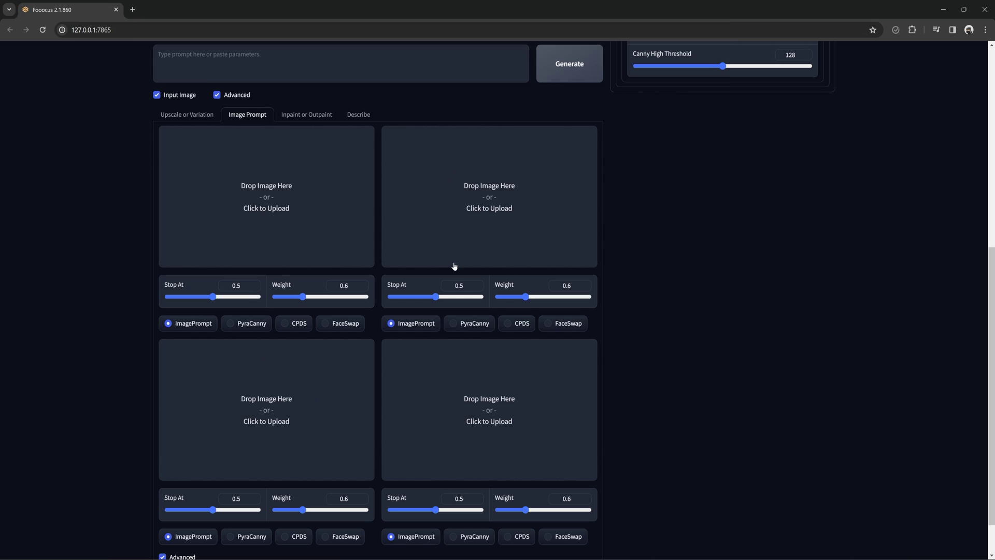
click(454, 266)
click(503, 83)
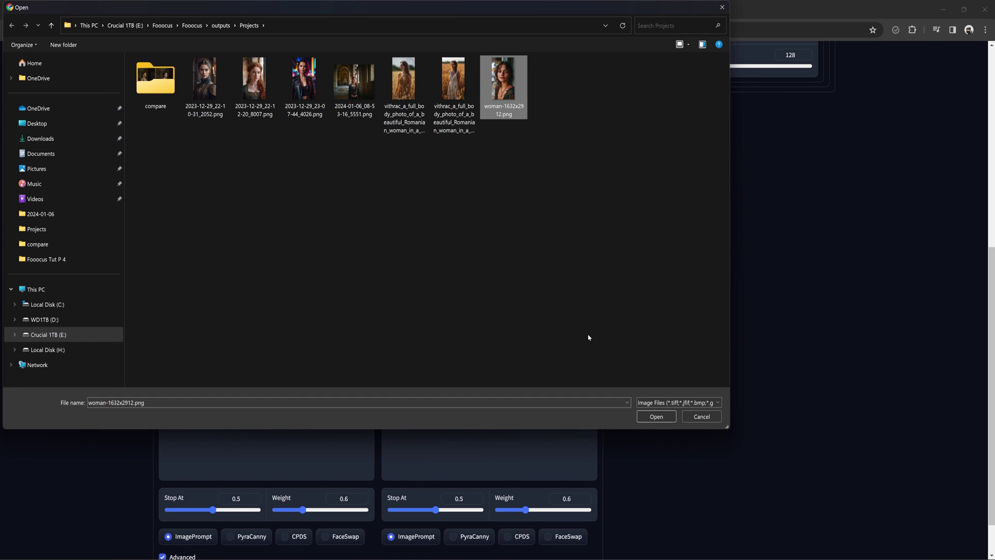
click(650, 418)
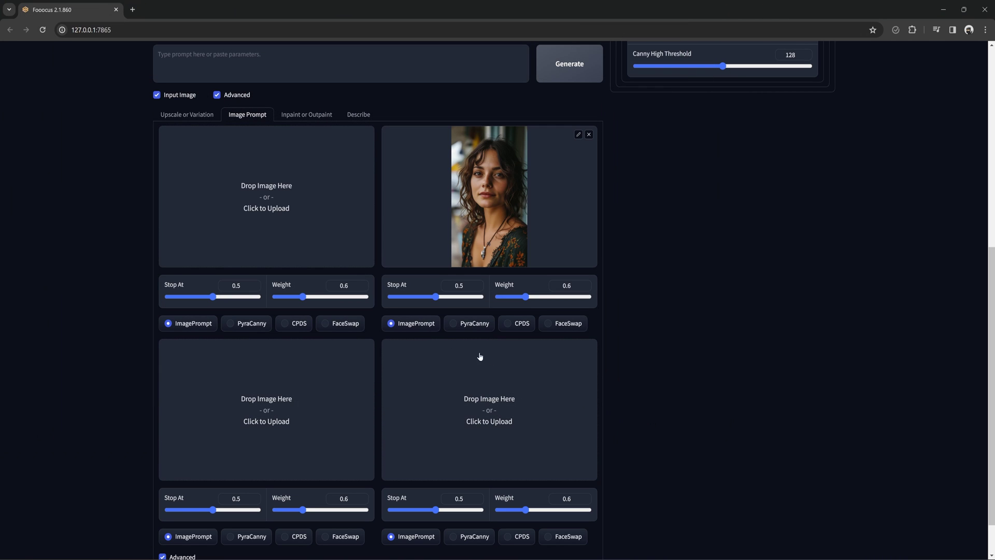
Load 2023-12-29_22-12-20_8007.png as the first prompt; set curly-haired to FaceSwap, red-haired to PyraCanny.
click(299, 229)
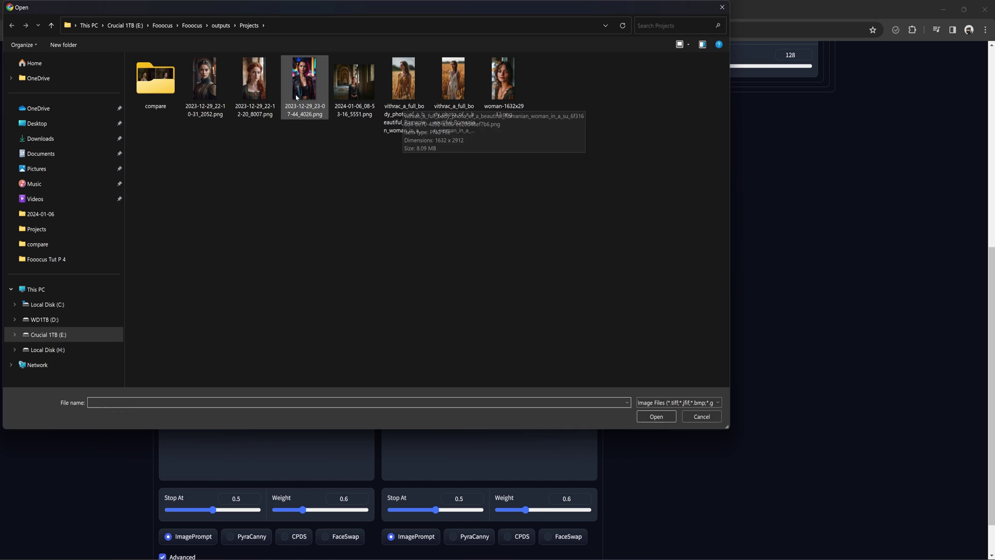
click(255, 81)
click(654, 418)
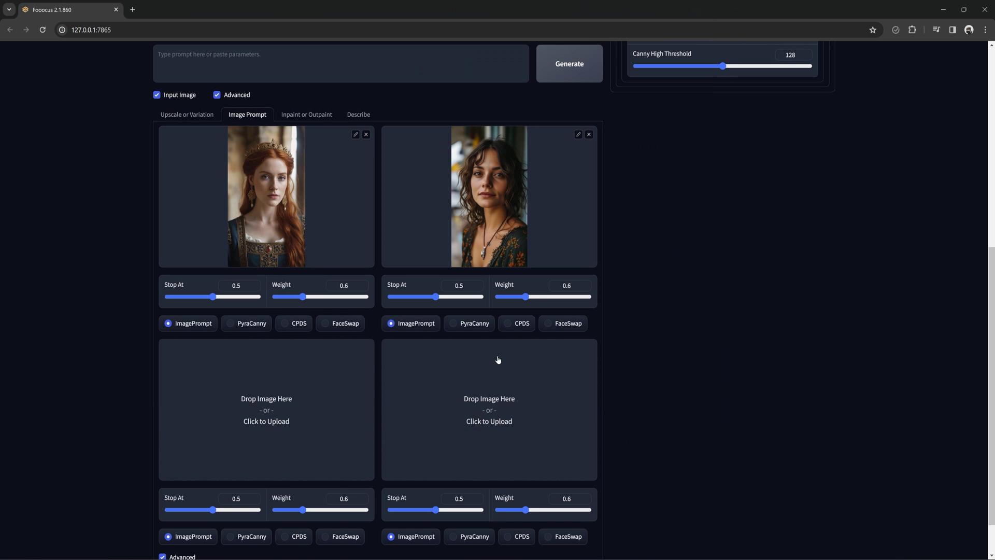
click(545, 326)
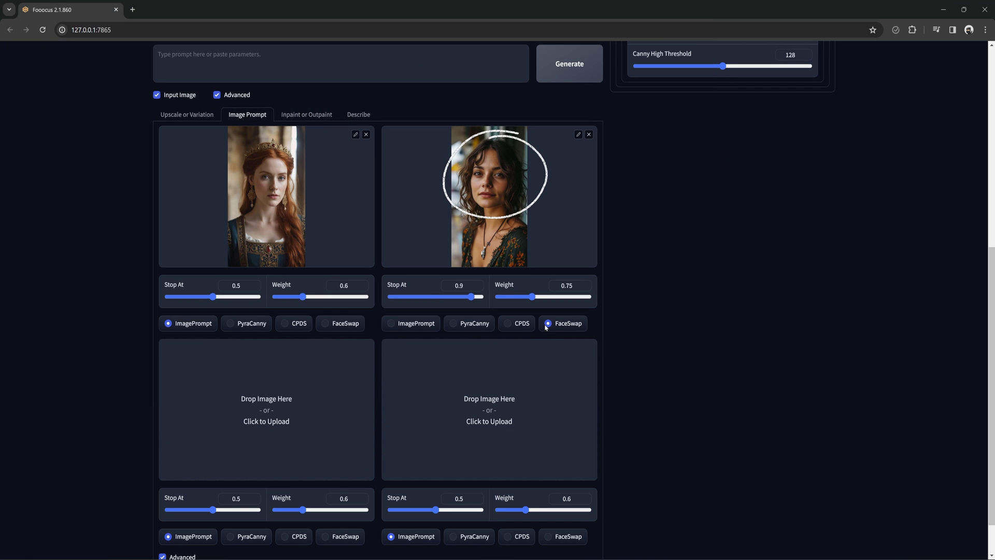
click(241, 326)
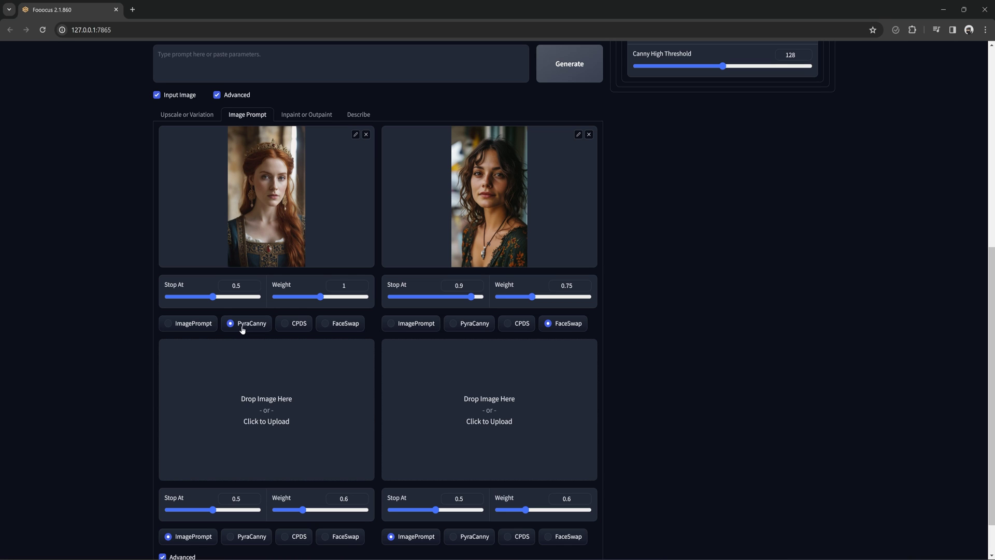
Remove the red-haired image prompt and clear the image in Inpaint or Outpaint.
click(366, 134)
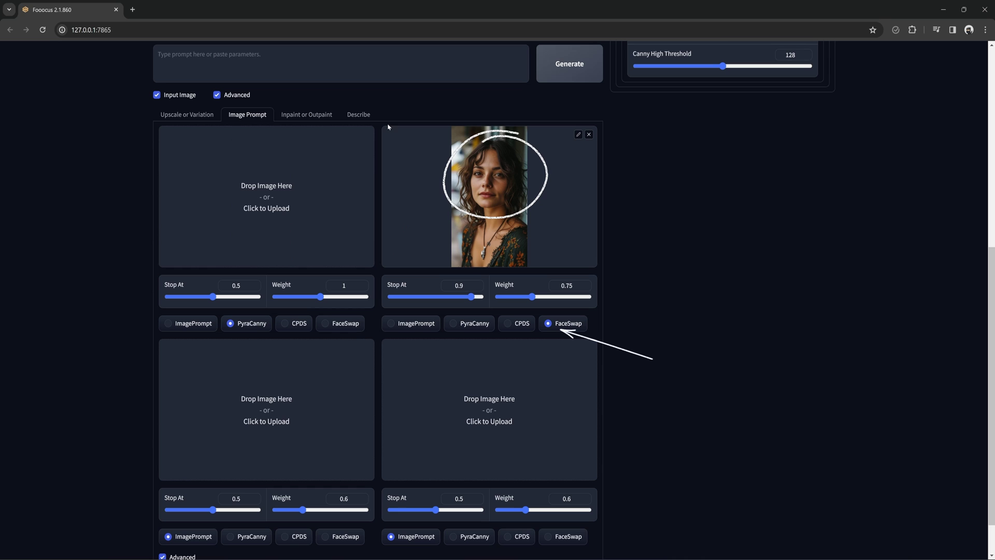
click(311, 114)
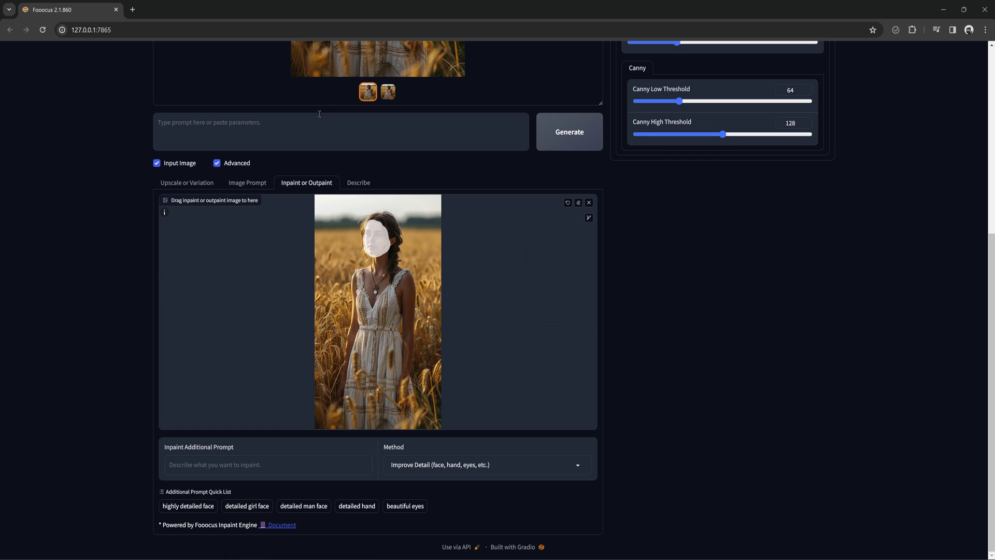
click(589, 204)
Load 2023-12-29_22-12-20_8007.png for inpainting and mask her head and hair in full screen.
click(402, 307)
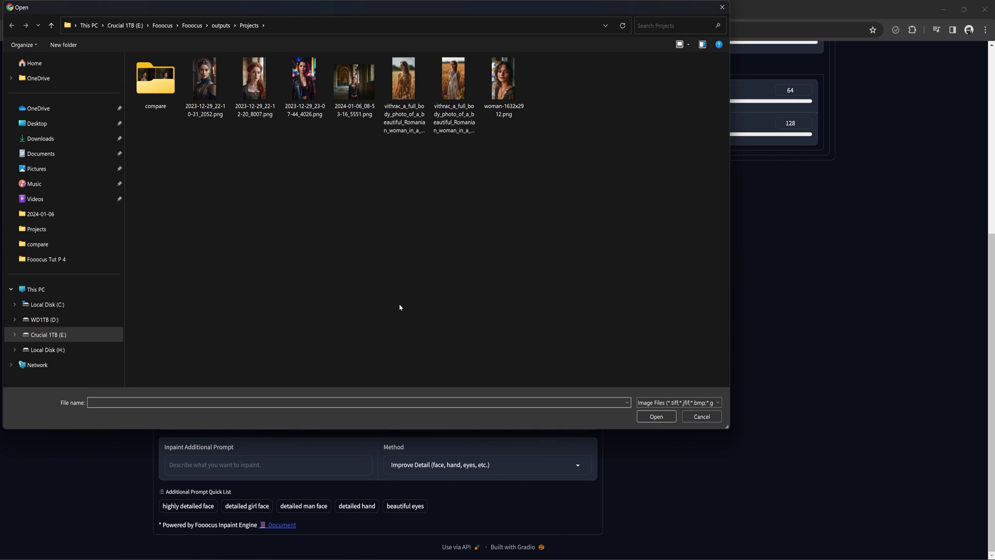
click(251, 90)
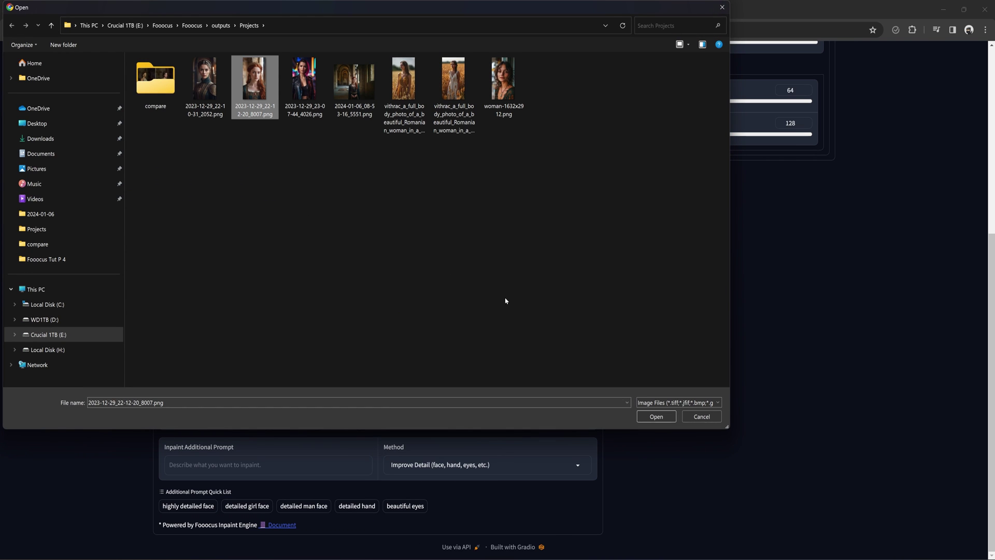
click(656, 417)
click(589, 217)
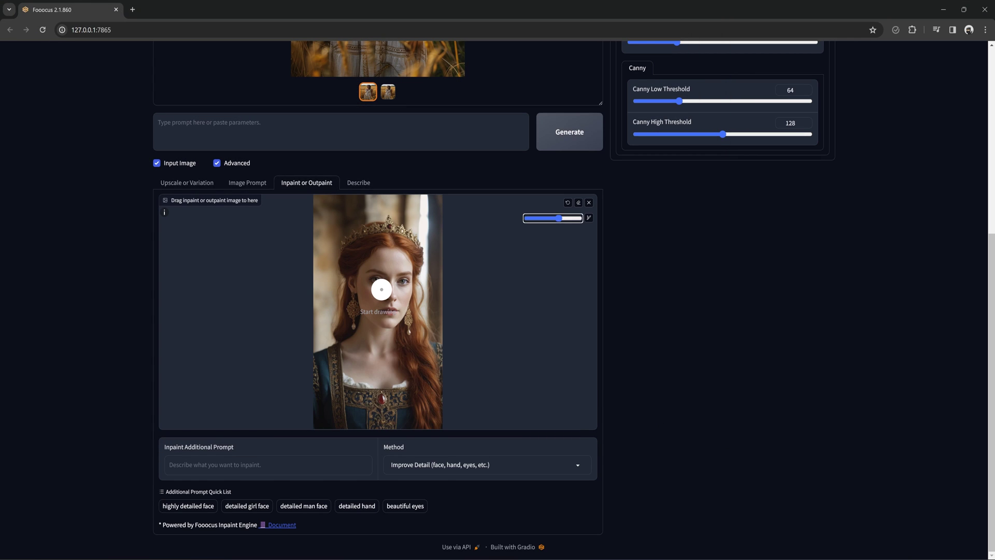
key(s)
mouse_move(310, 357)
mouse_down()
mouse_move(323, 316)
mouse_move(320, 233)
mouse_move(334, 204)
mouse_move(385, 181)
mouse_move(428, 200)
mouse_move(464, 361)
mouse_move(467, 495)
mouse_move(438, 502)
mouse_move(417, 395)
mouse_move(410, 429)
mouse_move(351, 430)
mouse_move(330, 411)
mouse_move(325, 347)
mouse_move(343, 228)
mouse_move(396, 212)
mouse_move(419, 249)
mouse_move(439, 372)
mouse_move(432, 401)
mouse_move(414, 270)
mouse_move(396, 233)
mouse_move(448, 438)
mouse_move(447, 478)
mouse_move(446, 432)
mouse_move(468, 442)
mouse_move(470, 410)
mouse_move(467, 449)
mouse_move(398, 344)
mouse_move(379, 225)
mouse_move(382, 320)
mouse_move(400, 393)
mouse_move(382, 361)
mouse_move(360, 261)
mouse_move(362, 360)
mouse_move(391, 413)
mouse_move(351, 355)
mouse_move(346, 387)
mouse_move(368, 396)
mouse_up()
key(r)
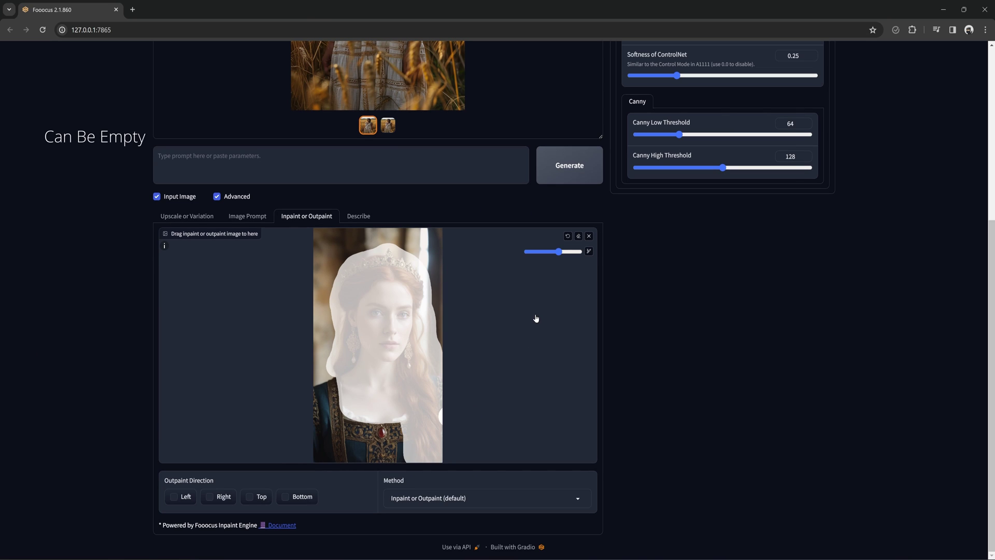
Generate the FaceSwap inpaint on the crowned woman and show the debug Inpaint settings.
click(578, 178)
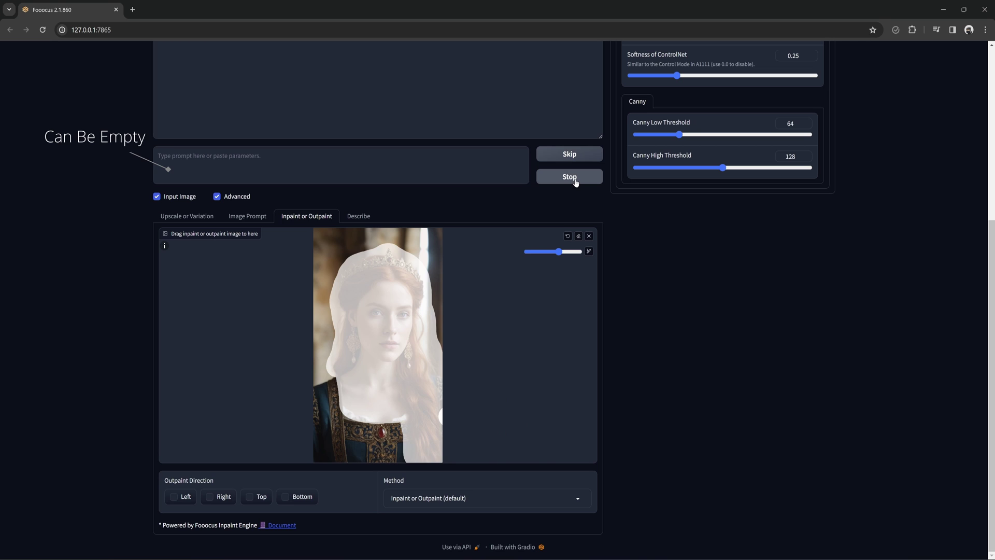
scroll(600, 289, up, 4)
scroll(643, 331, up, 1)
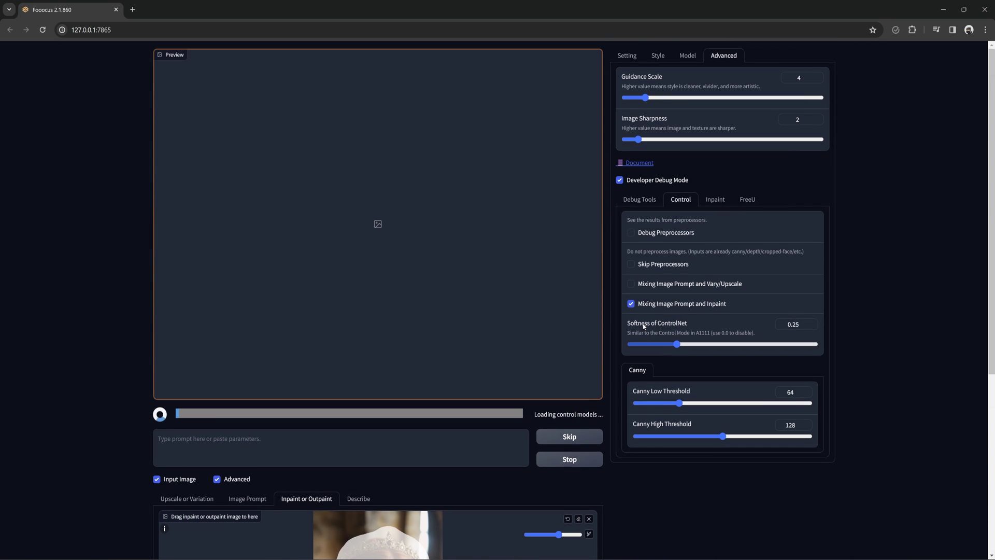
click(715, 199)
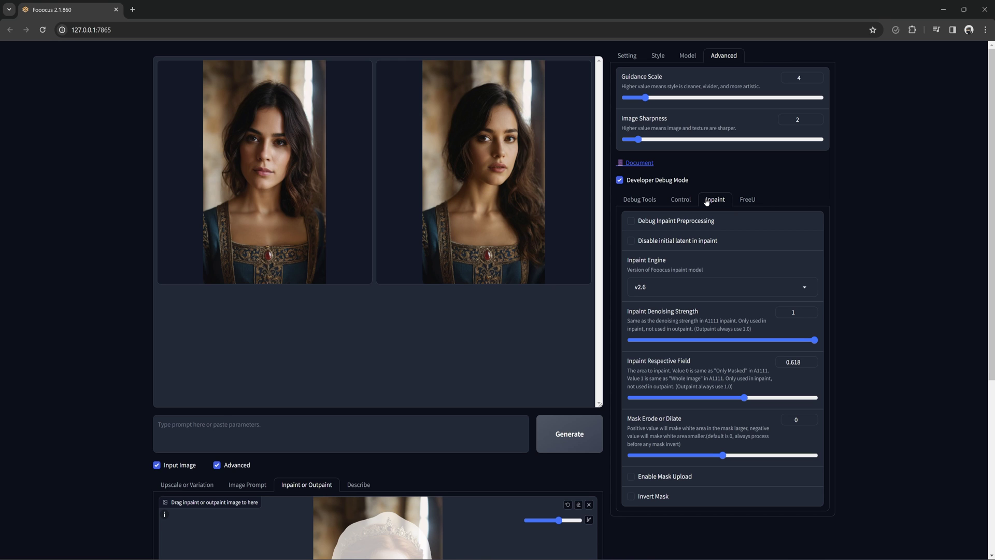
Regenerate with method Improve Detail (face, hand, eyes, etc.), then raise denoising strength to 0.593.
scroll(524, 462, down, 5)
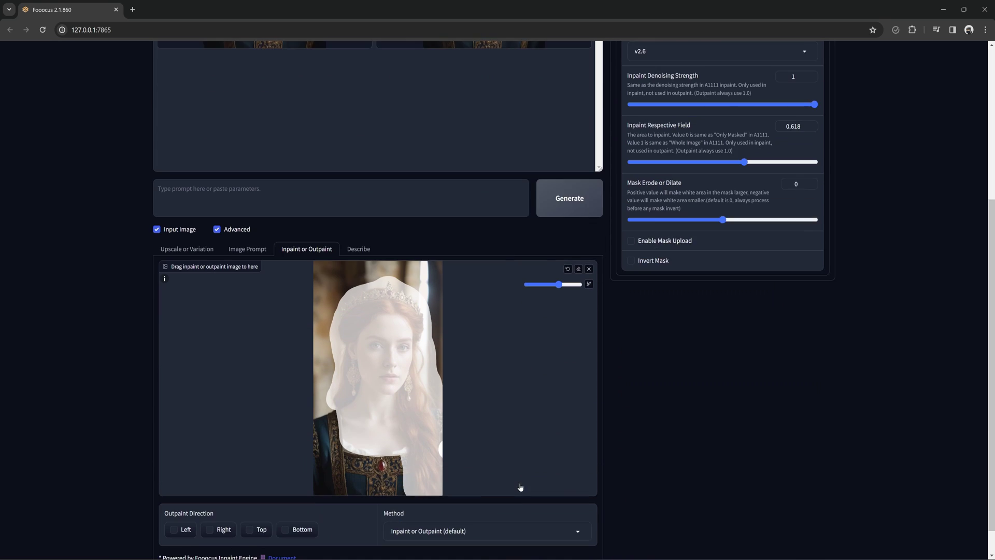
click(524, 497)
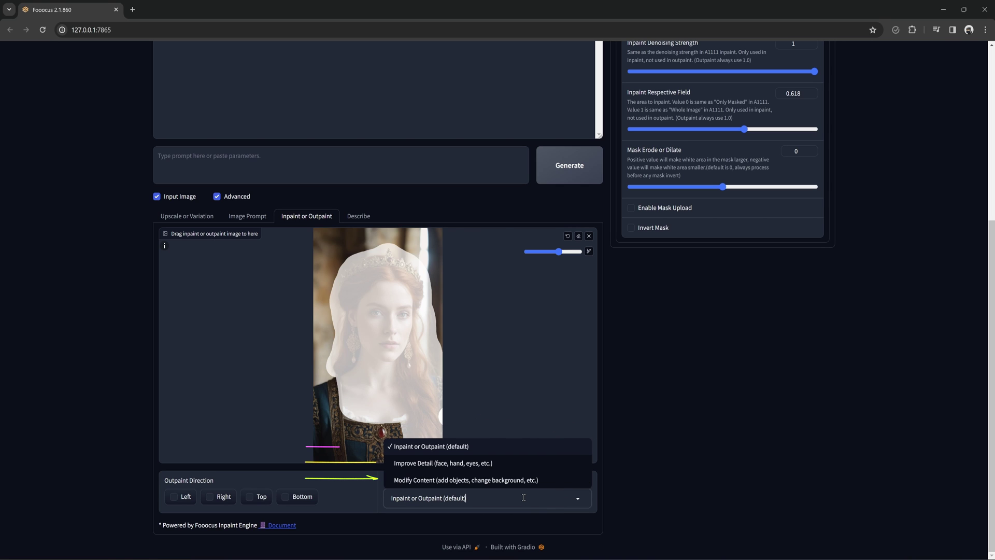
click(509, 467)
scroll(528, 463, up, 5)
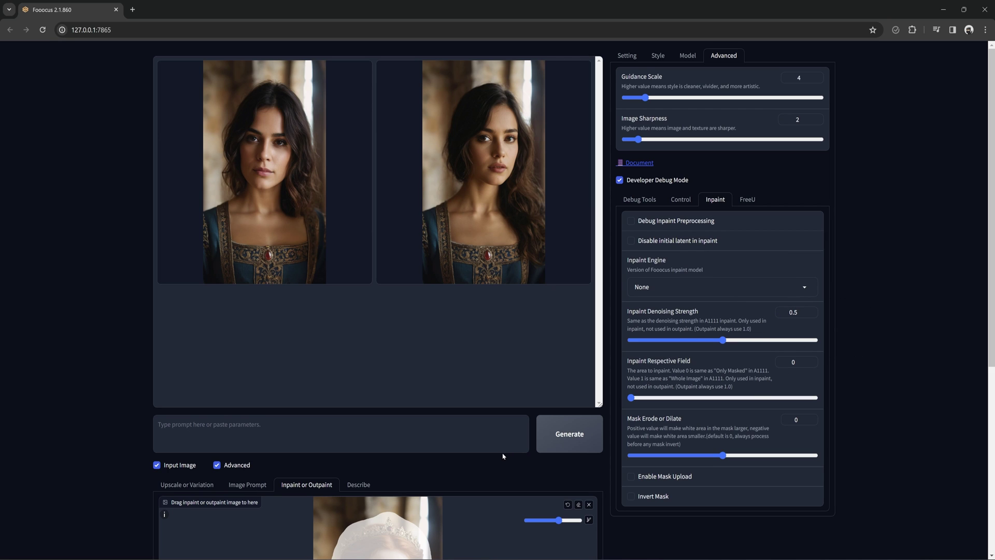
click(578, 441)
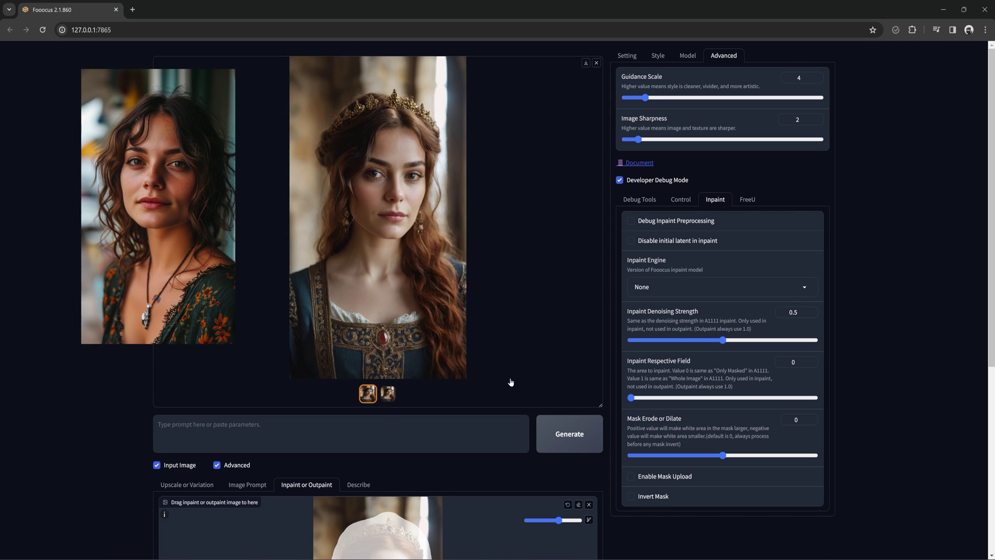
click(724, 340)
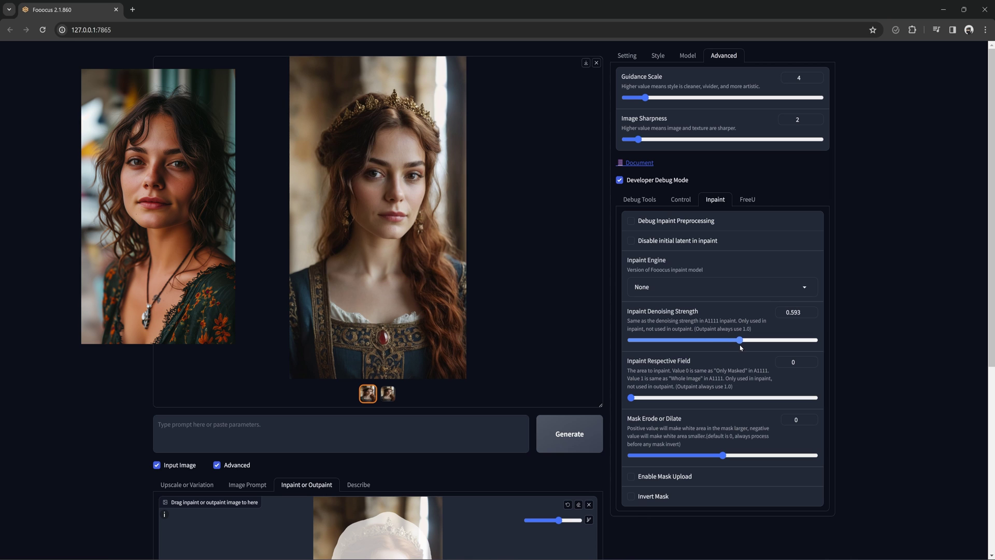
Raise Inpaint Denoising Strength to 0.601 and generate new inpainted portraits.
click(742, 341)
click(571, 435)
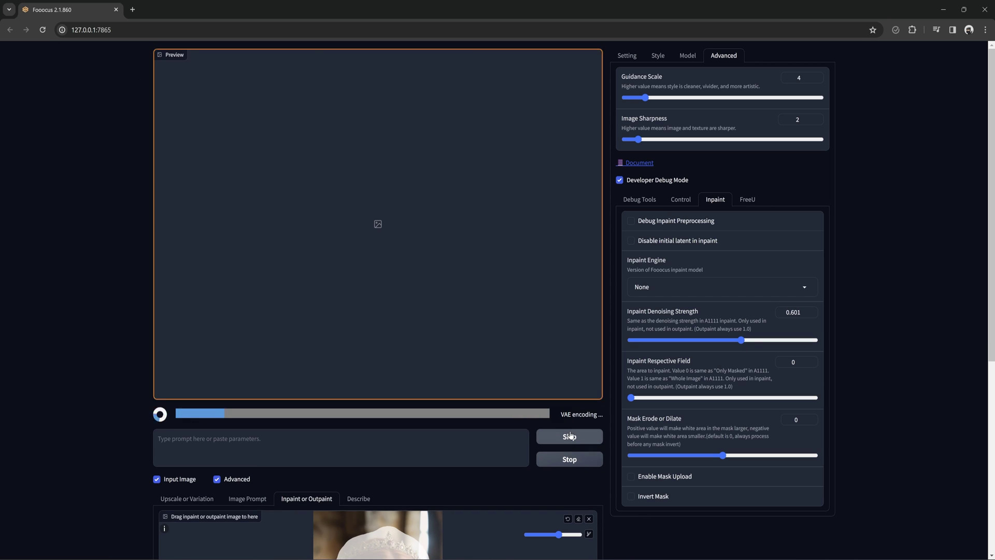
click(568, 435)
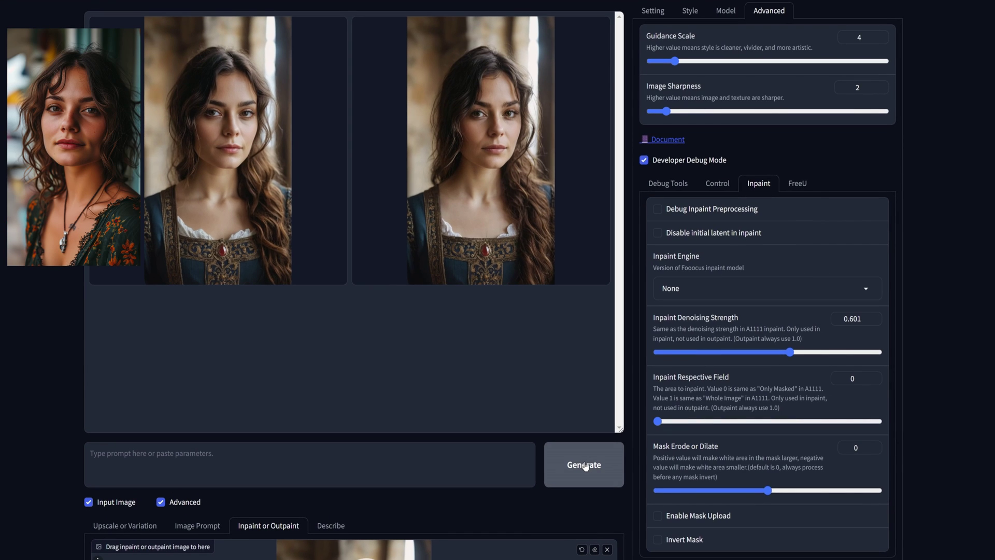
Generate with prompt 'a smiling woman with a crown, decorative earrings, and a small locket necklace'; enlarge the second result.
click(278, 463)
text(a smiling w)
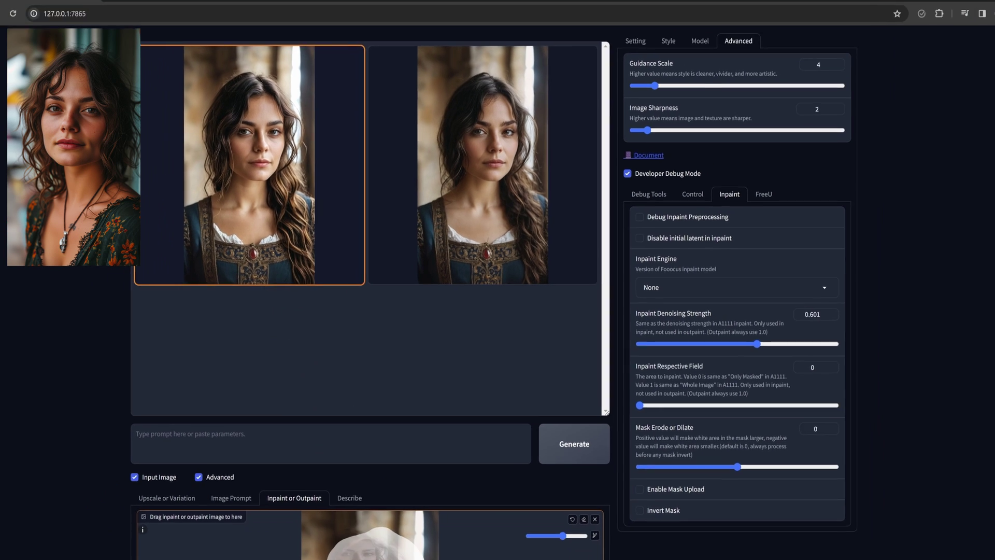
text(oman with a crown, decorative earrings, and a small locket necklace)
click(561, 409)
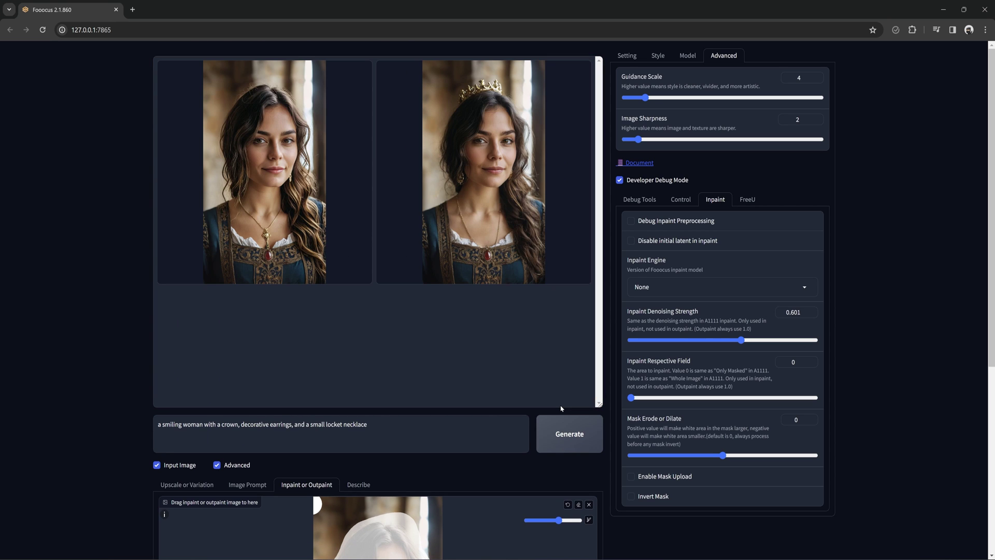
click(500, 255)
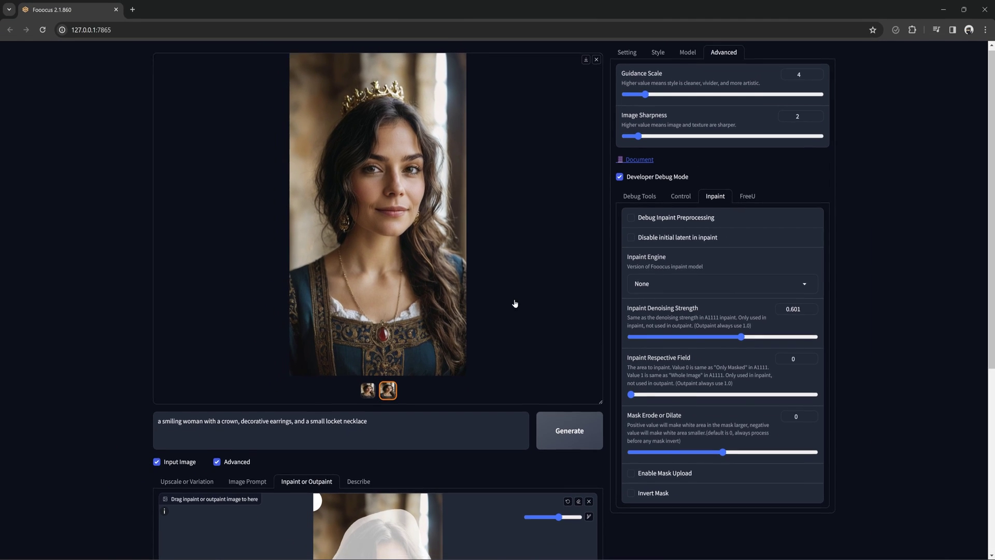
Replace the inpaint image with the second vithrac wheat-field photo.
scroll(550, 256, down, 5)
click(589, 203)
click(384, 312)
click(457, 98)
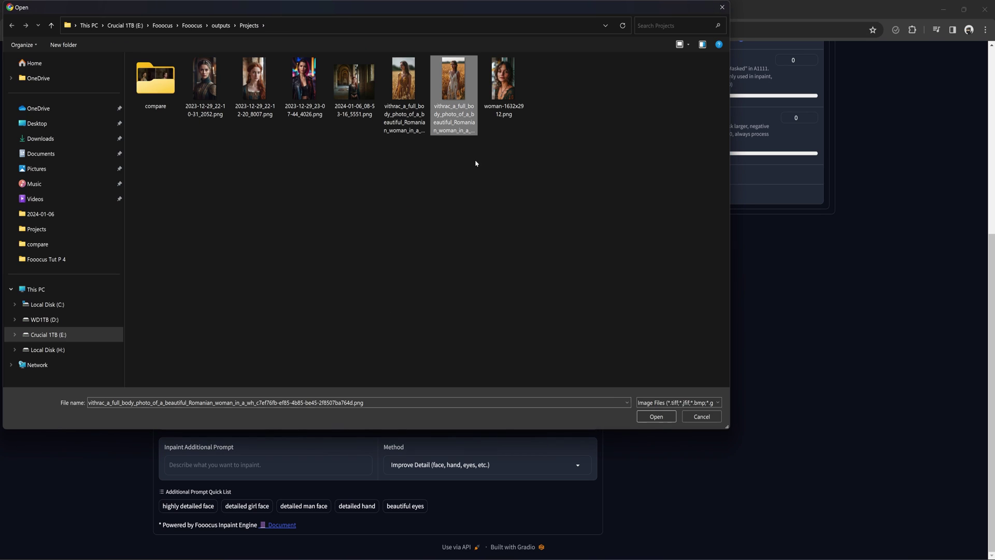
click(656, 417)
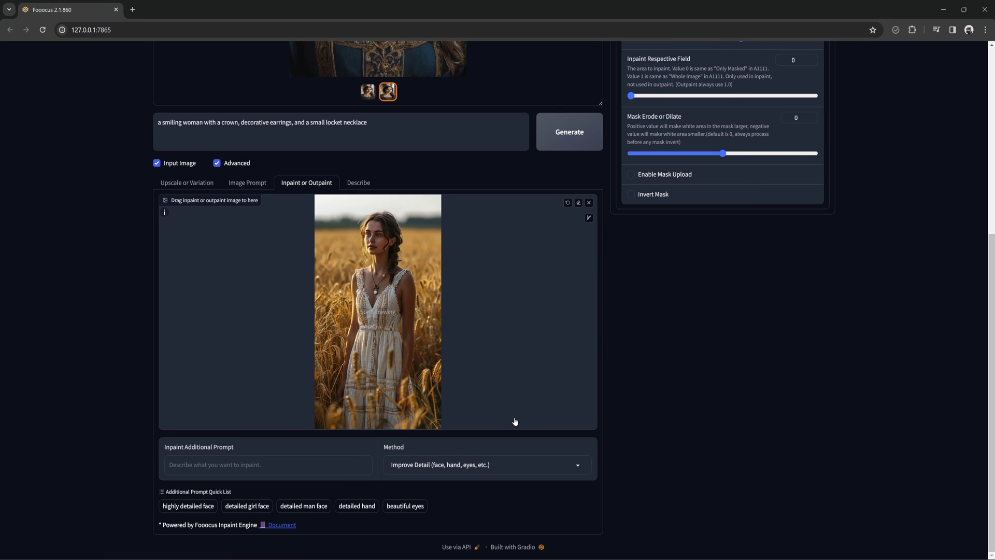
Paint a mask over the woman's face on the enlarged inpaint canvas.
click(589, 217)
key(s)
mouse_move(376, 186)
mouse_down()
mouse_move(365, 286)
mouse_move(390, 303)
mouse_move(425, 289)
mouse_move(441, 251)
mouse_move(412, 197)
mouse_move(383, 246)
mouse_move(407, 213)
mouse_move(411, 275)
mouse_up()
key(s)
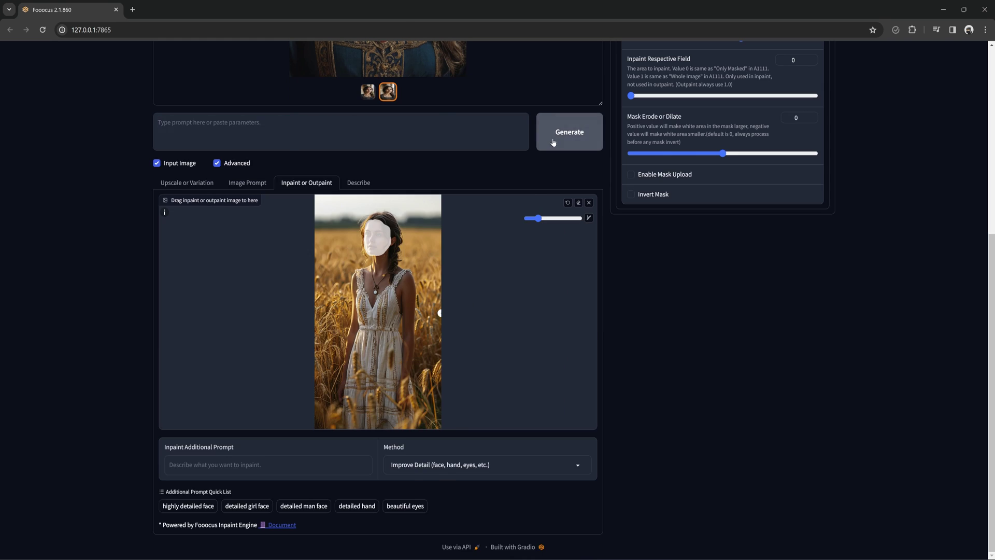
Generate new faces for the masked area and compare the two results.
click(575, 280)
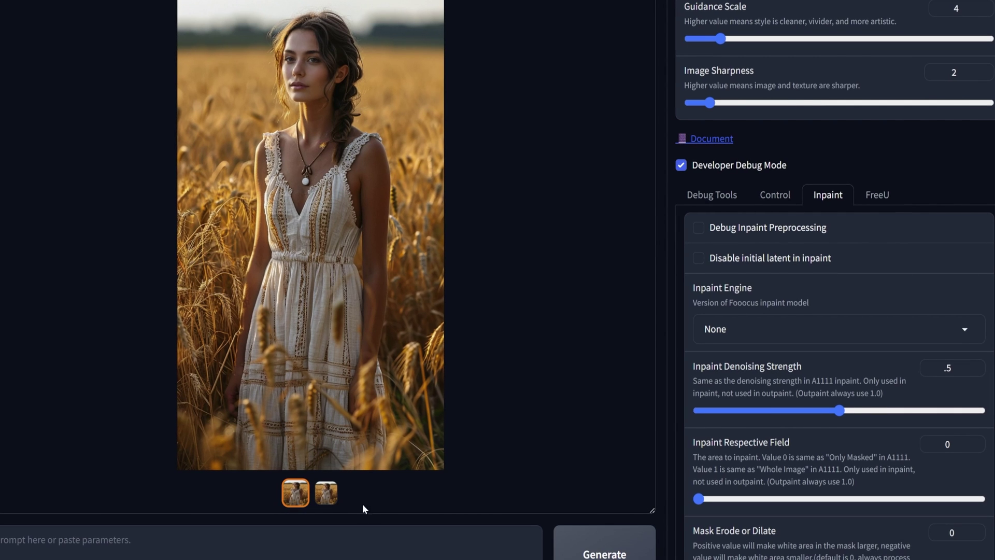
click(329, 500)
click(296, 498)
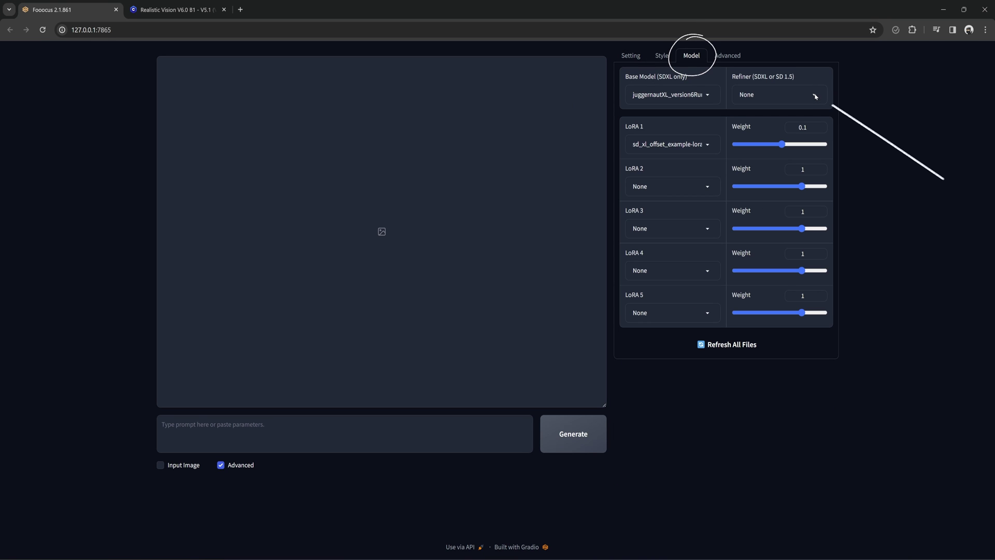
Set realisticVisionV60B1_v51VAE.safetensors as the refiner, then view its Civitai page.
click(815, 95)
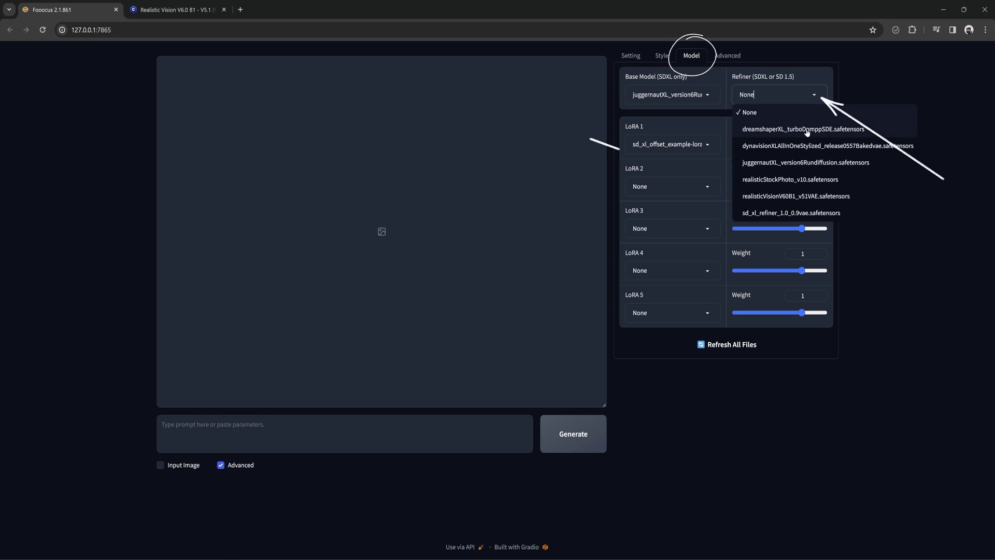
click(809, 197)
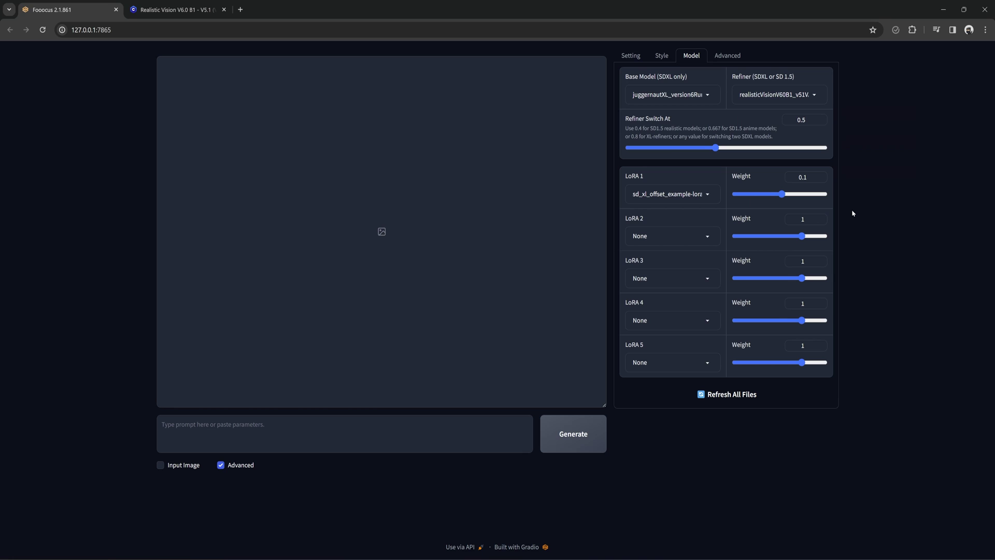
click(149, 16)
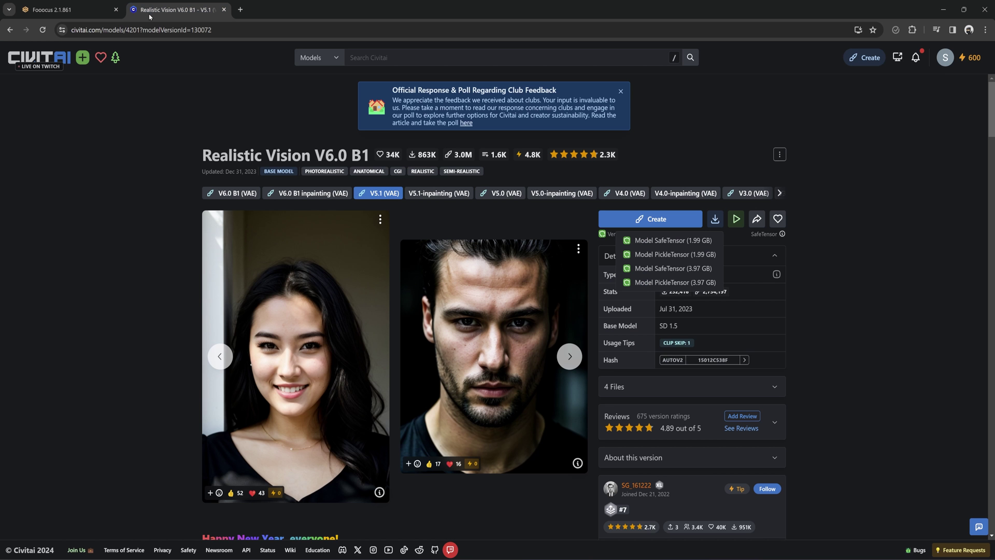
Reopen the Realistic Vision V5.1 (VAE) download options, including the 3.97 GB SafeTensor.
click(378, 195)
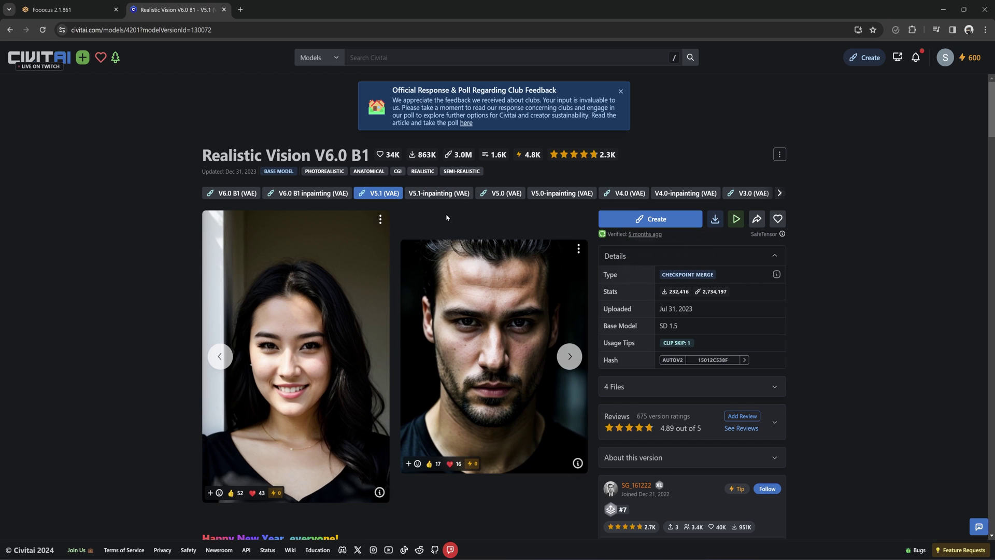
click(715, 220)
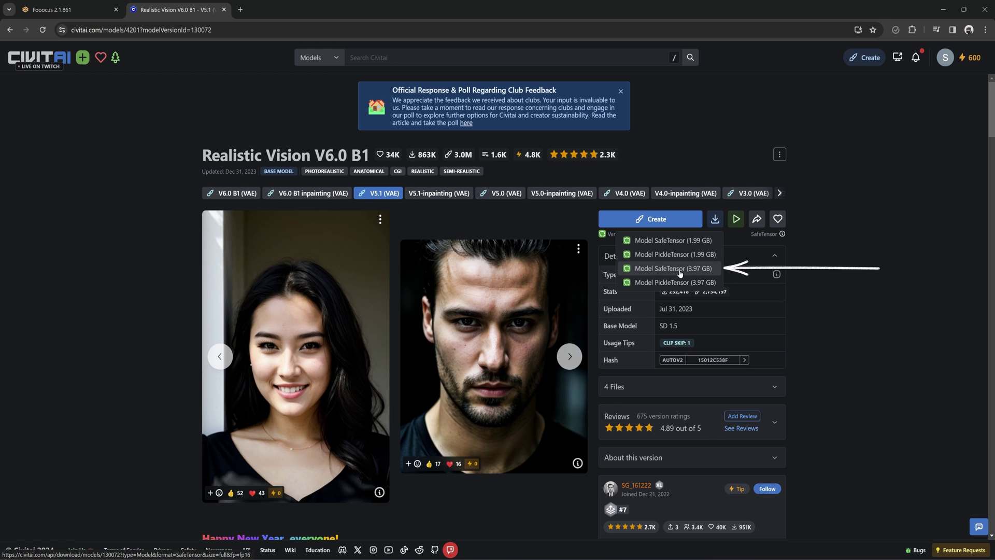
Back in Fooocus, change Refiner Switch At to 0.4.
click(52, 9)
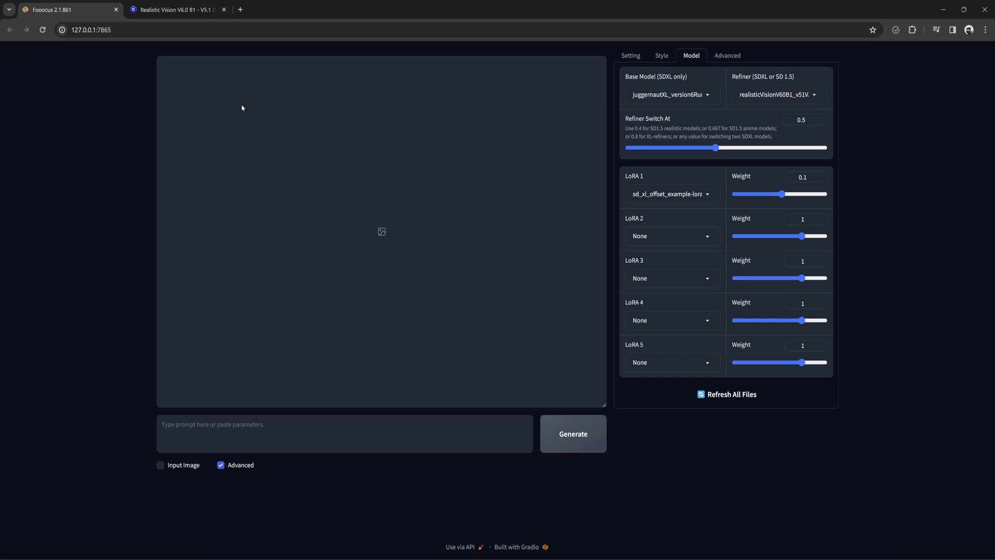
click(808, 122)
key(BackSpace)
text(4)
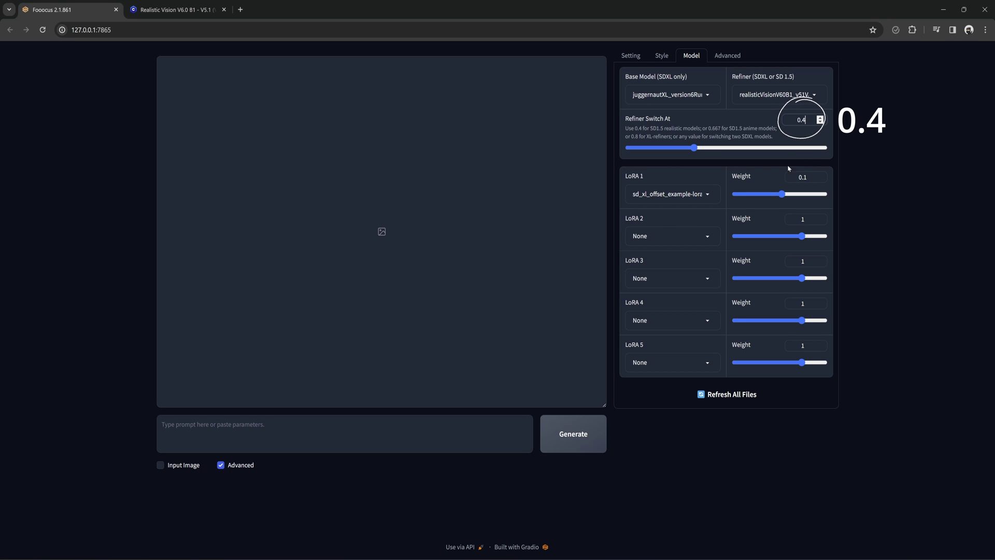
click(491, 425)
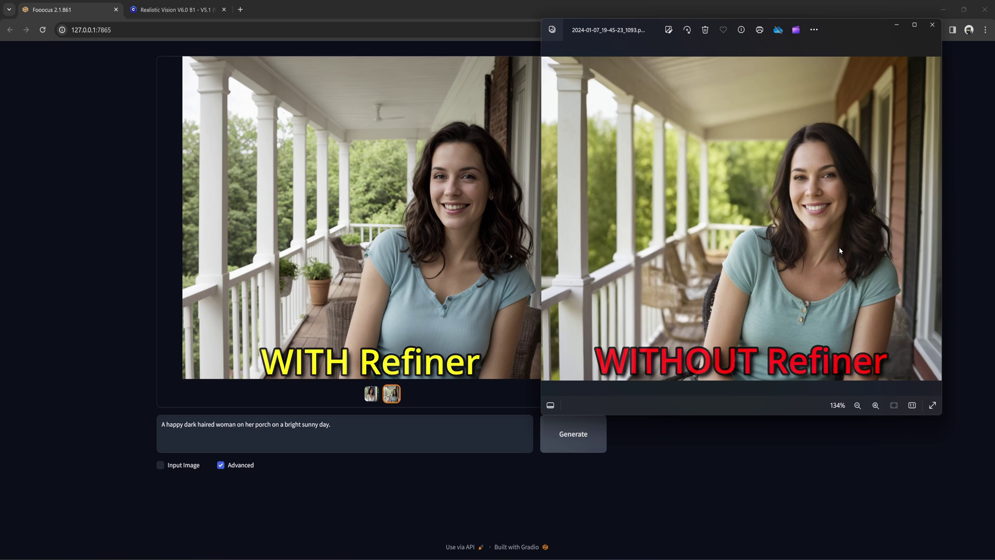
Close the refiner comparison and enlarged result, then reload Fooocus to a blank state.
click(934, 29)
click(600, 63)
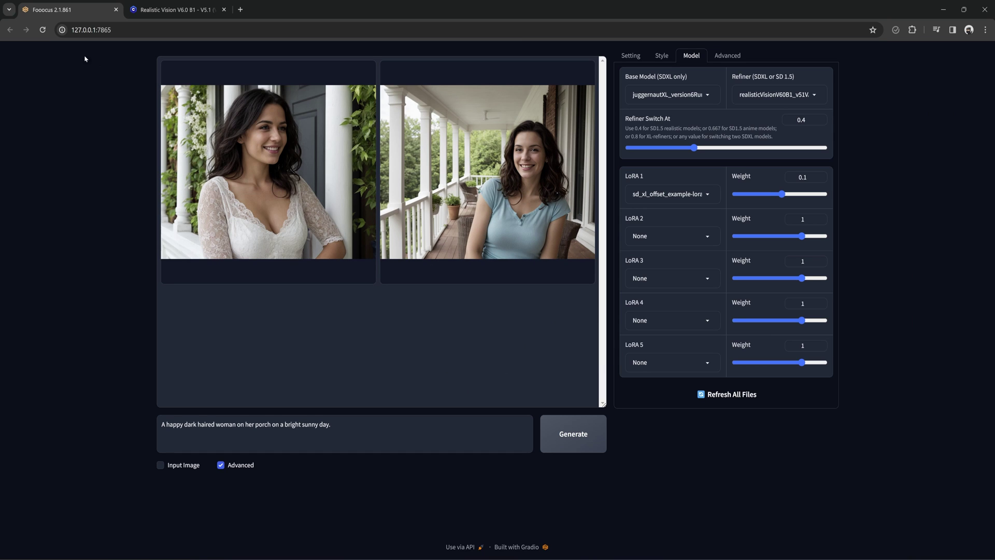
click(42, 30)
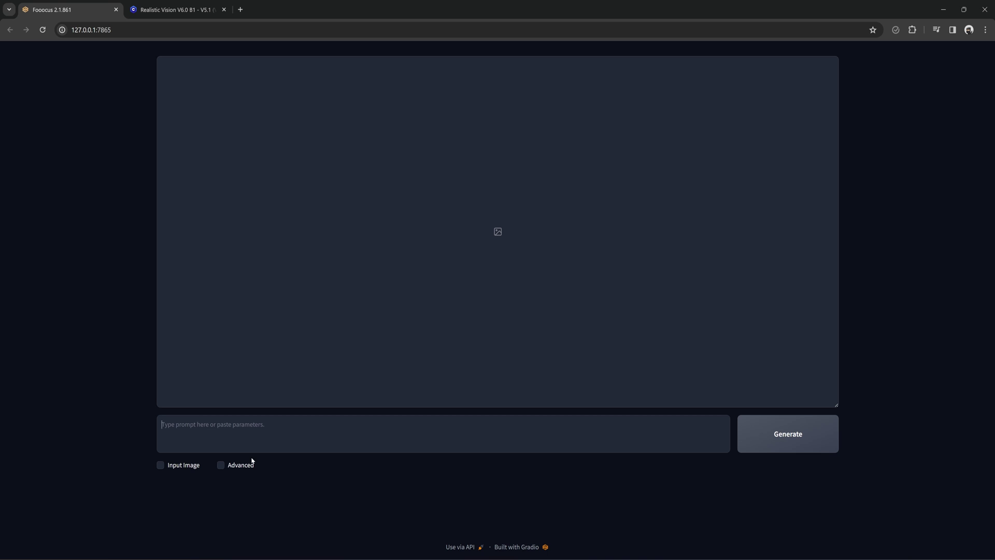
Enable Input Image and load fictiverse_2.webp into Upscale or Variation.
click(161, 465)
scroll(254, 456, down, 2)
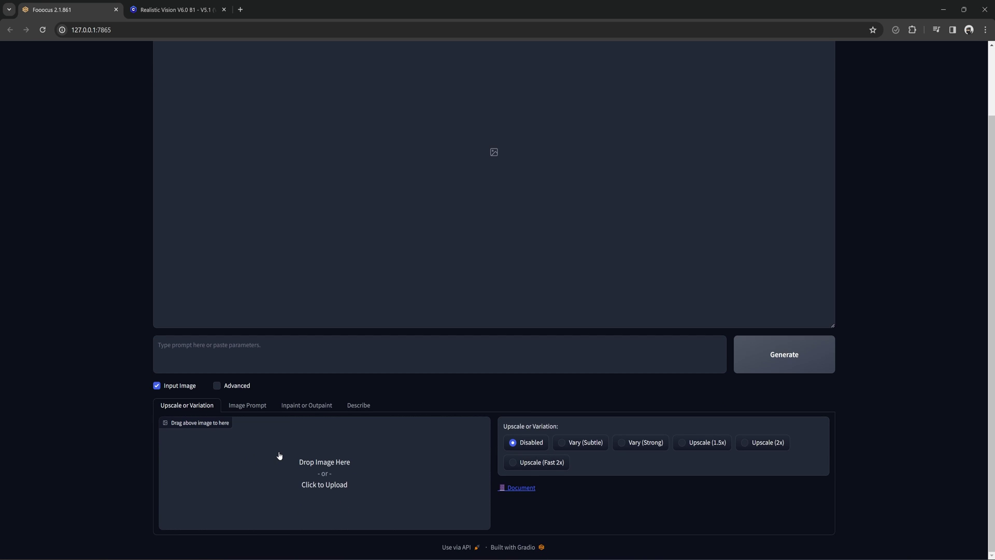
click(341, 468)
click(155, 85)
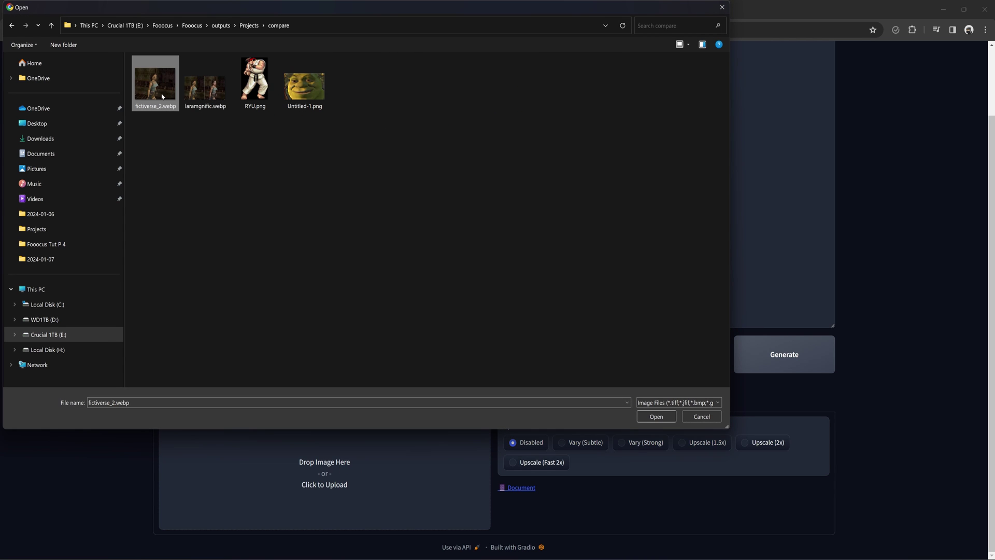
click(657, 417)
Generate a Vary (Subtle) variation with the prompt 'Lara Croft' and view the lara.png comparison.
click(597, 443)
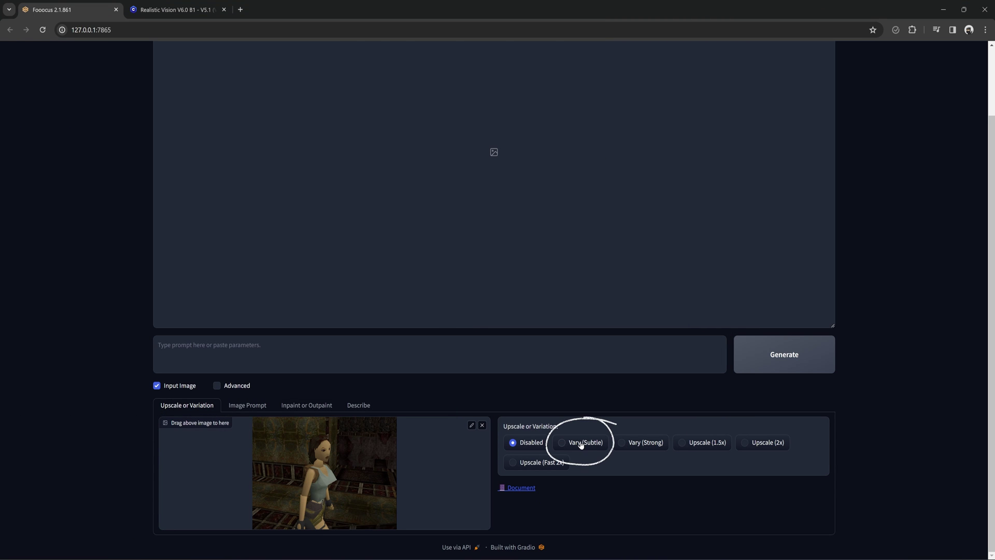
click(347, 348)
text(Lara Croft)
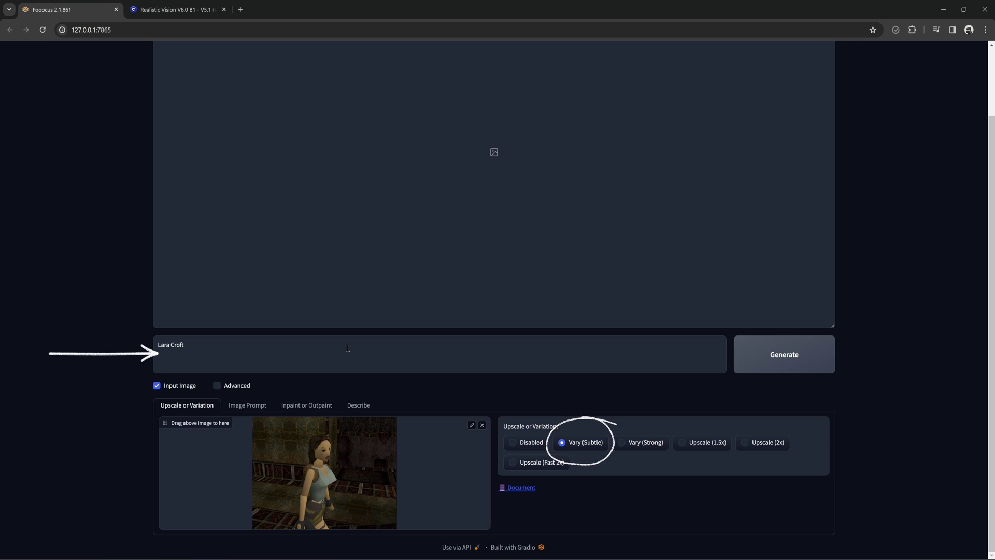
key(ctrl+Return)
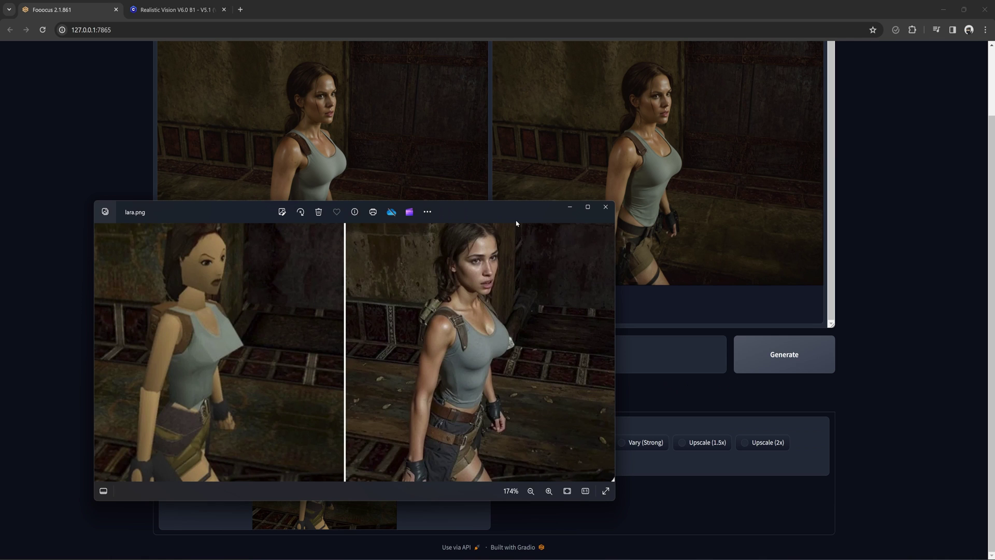
drag(518, 220, 638, 307)
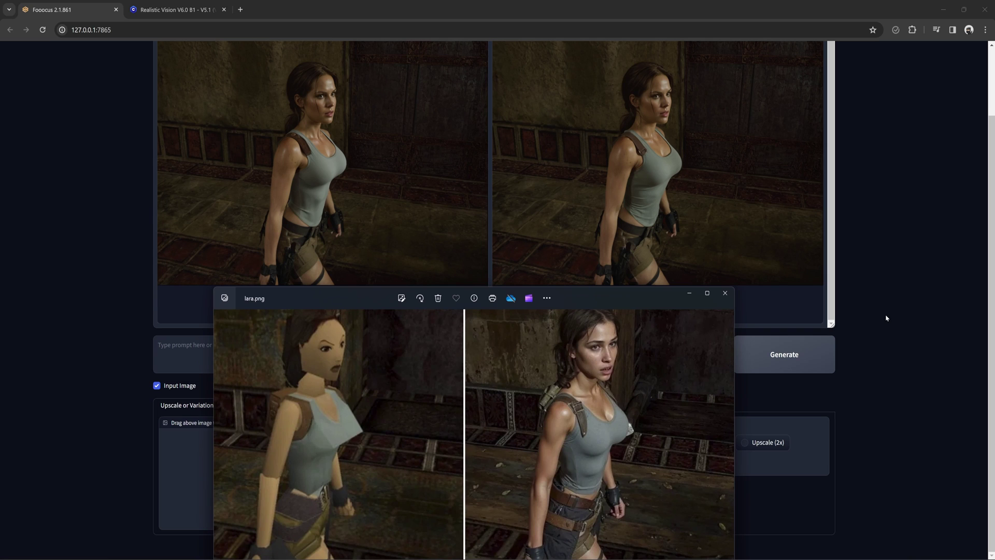